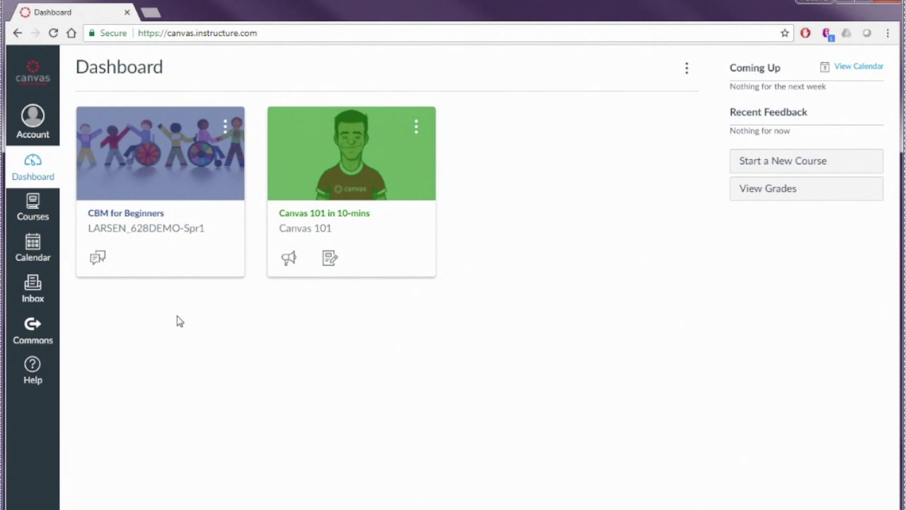
Open the Discussions page of the CBM for Beginners course and look through its pinned, regular and closed-for-comments sections
{"action": "left_click", "coordinate": [143, 182]}
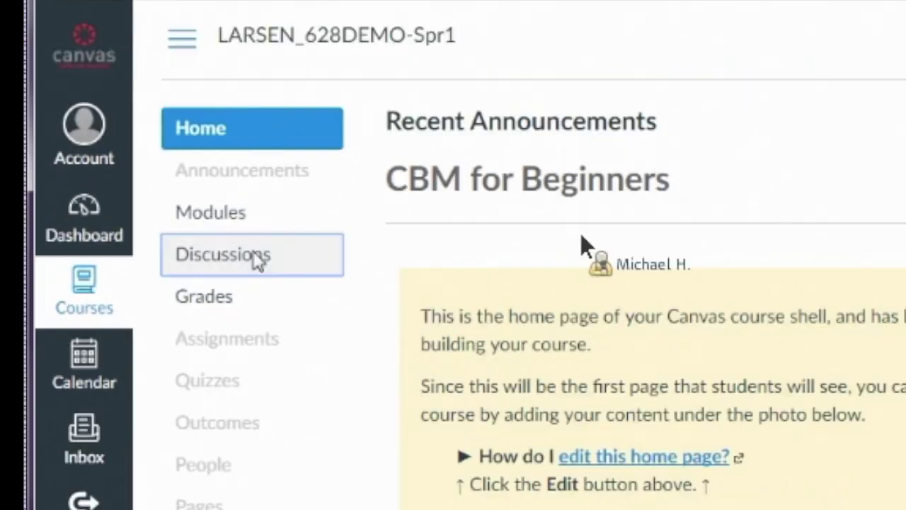
{"action": "left_click", "coordinate": [259, 260]}
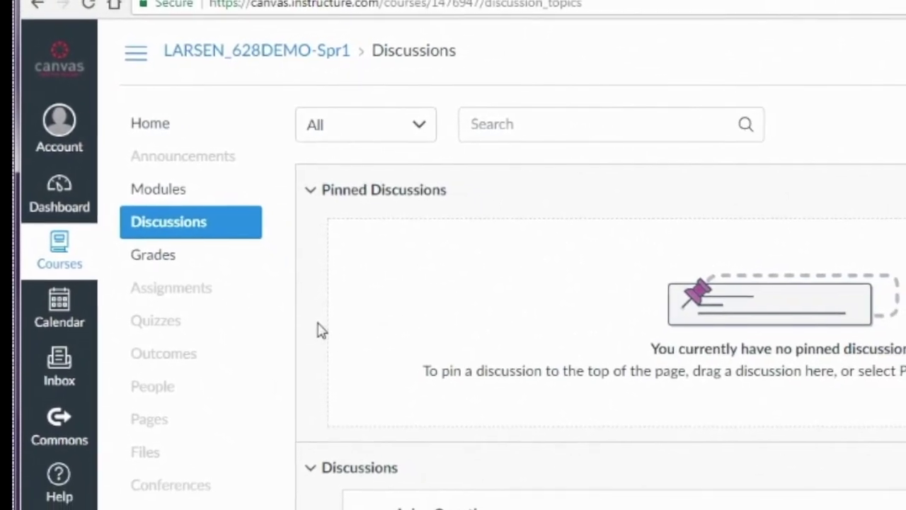
{"action": "scroll", "coordinate": [321, 330], "scroll_direction": "down", "scroll_amount": 1}
{"action": "scroll", "coordinate": [320, 330], "scroll_direction": "down", "scroll_amount": 1}
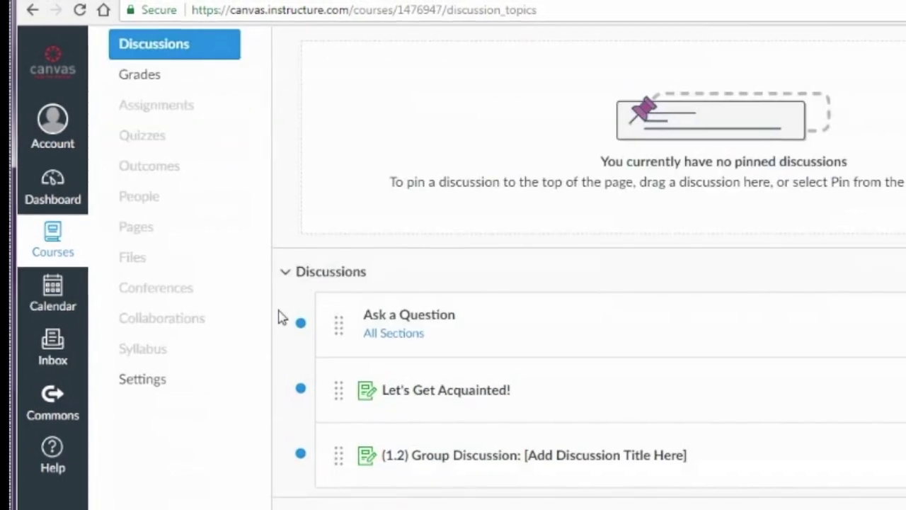
{"action": "scroll", "coordinate": [269, 307], "scroll_direction": "down", "scroll_amount": 1}
{"action": "scroll", "coordinate": [255, 299], "scroll_direction": "up", "scroll_amount": 2}
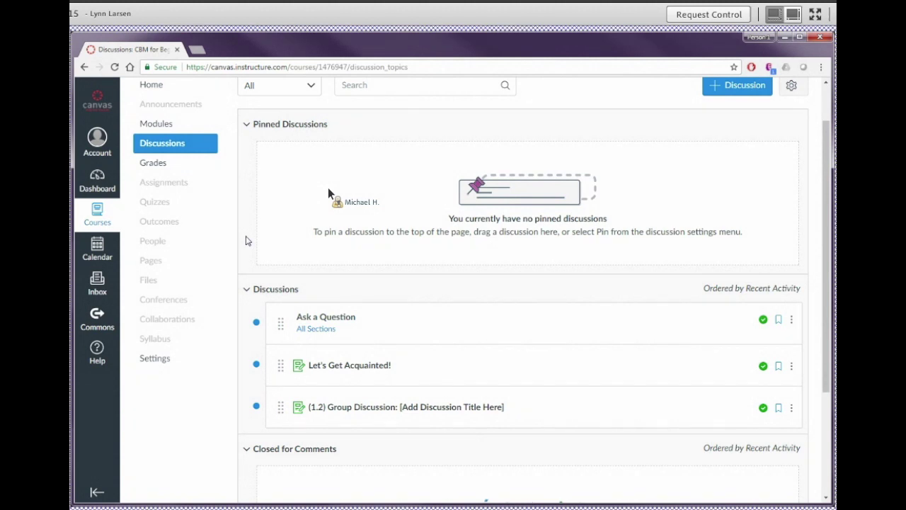
{"action": "scroll", "coordinate": [245, 241], "scroll_direction": "down", "scroll_amount": 2}
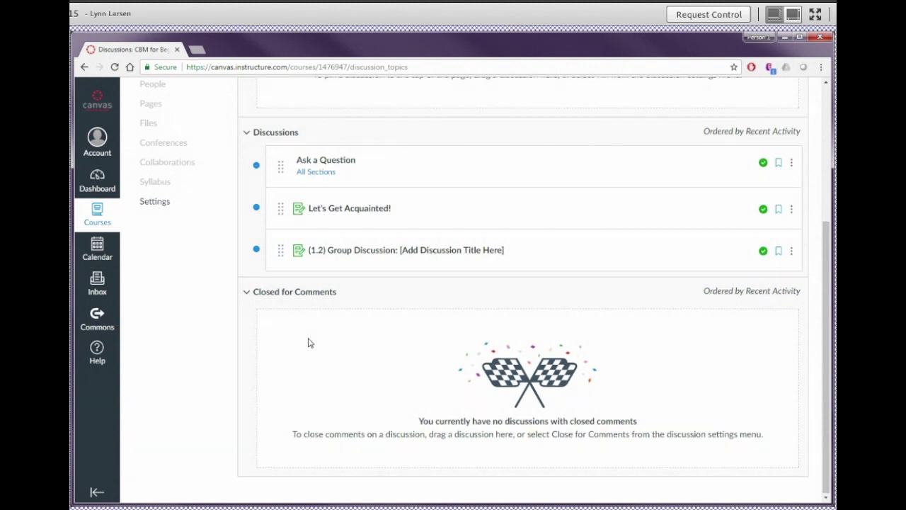
{"action": "scroll", "coordinate": [310, 343], "scroll_direction": "up", "scroll_amount": 2}
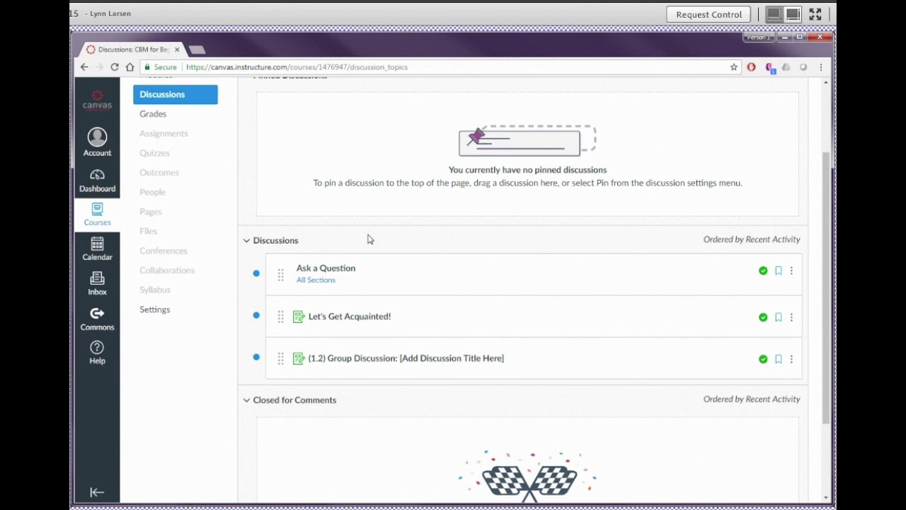
{"action": "scroll", "coordinate": [368, 239], "scroll_direction": "up", "scroll_amount": 3}
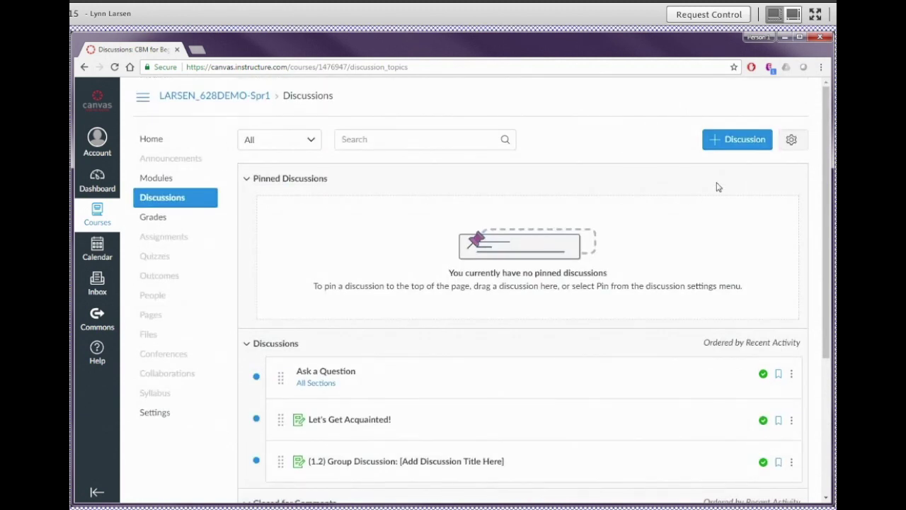
Create a new discussion topic titled "Week 2 Discussion: CBM Data to Inform Instruction"
{"action": "left_click", "coordinate": [739, 139]}
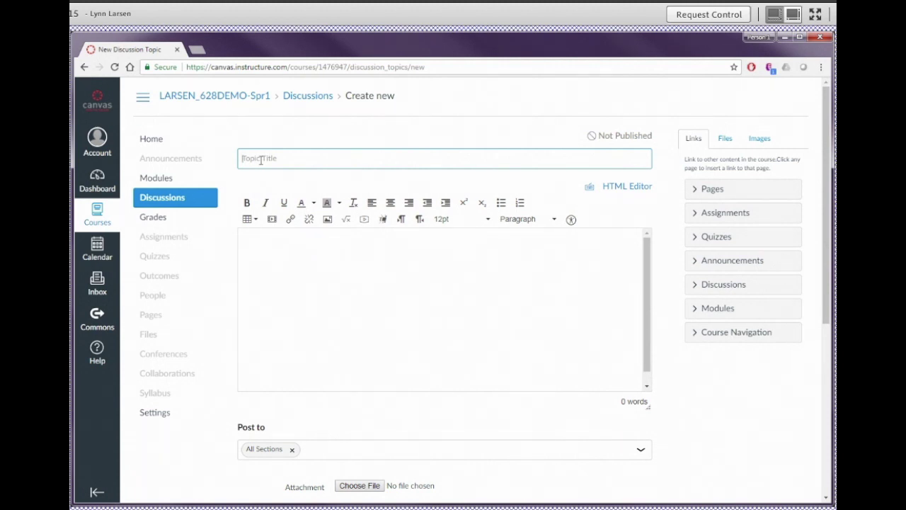
{"action": "type", "text": "Week"}
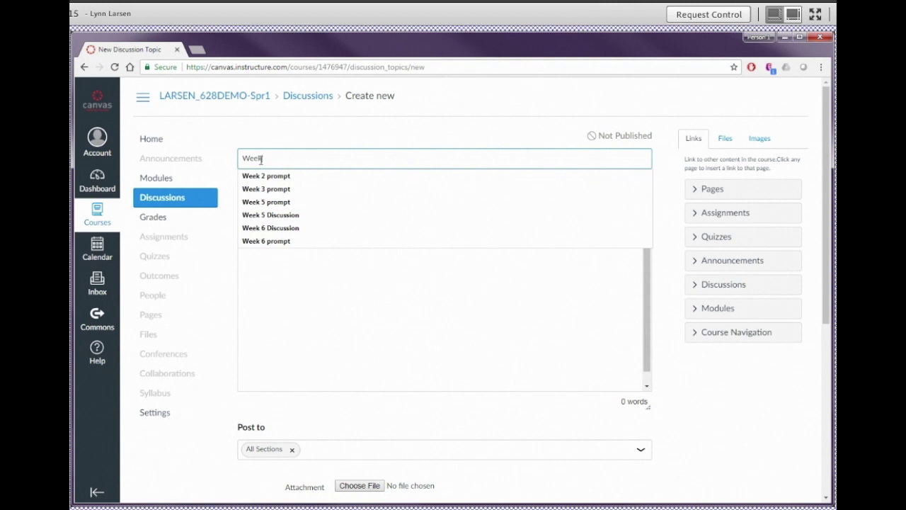
{"action": "type", "text": " 2"}
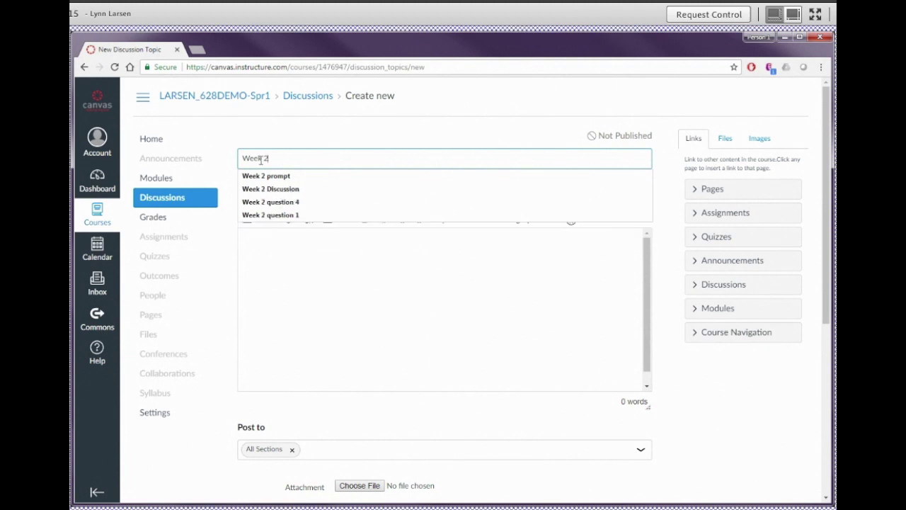
{"action": "type", "text": " Discussion: "}
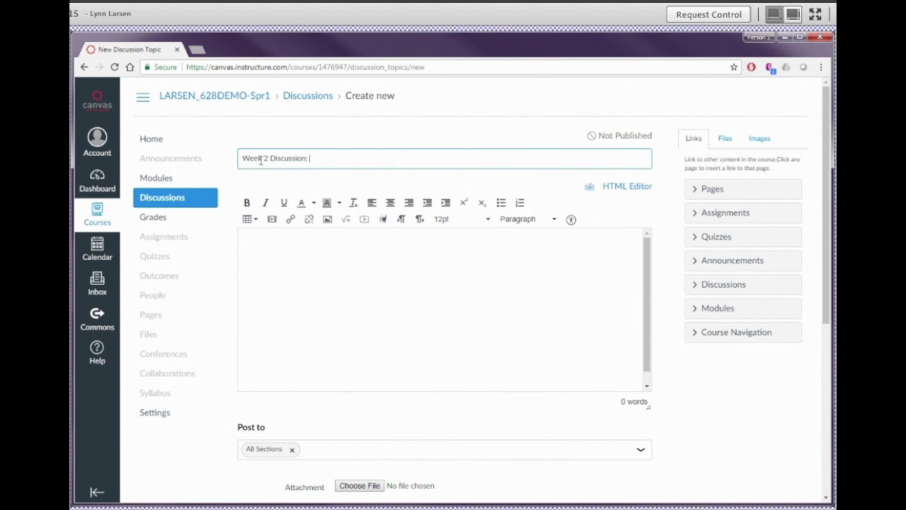
{"action": "type", "text": "CBM Data to Inform Instruction"}
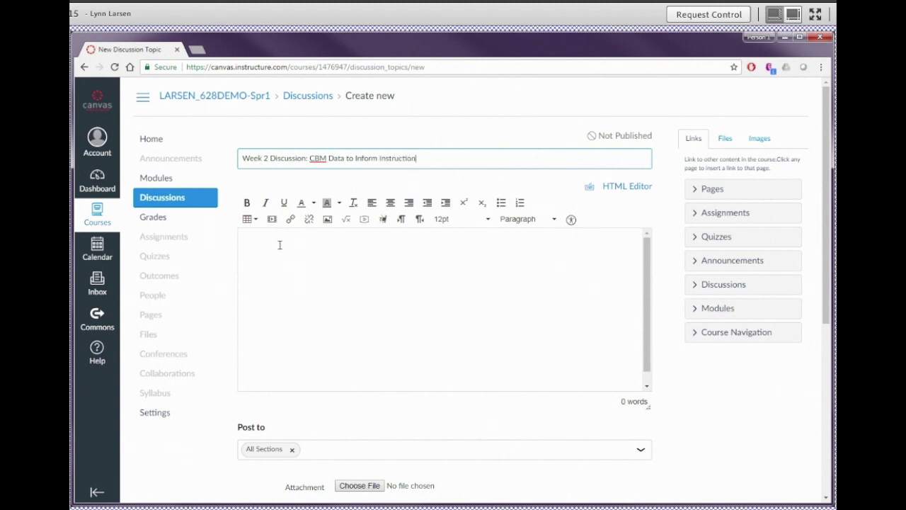
Start the topic body with "Please remember to submit your prompt response by Wednesday of each week."
{"action": "left_click", "coordinate": [271, 242]}
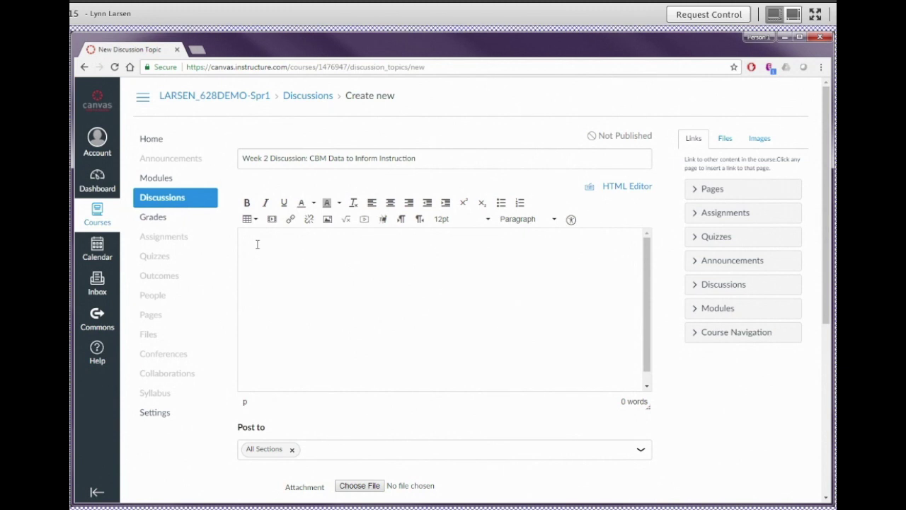
{"action": "type", "text": "Please "}
{"action": "type", "text": "remember to su"}
{"action": "type", "text": "bmit your p"}
{"action": "type", "text": "reocp"}
{"action": "key", "text": "BackSpace"}
{"action": "key", "text": "BackSpace"}
{"action": "key", "text": "BackSpace"}
{"action": "key", "text": "BackSpace"}
{"action": "type", "text": "ompt "}
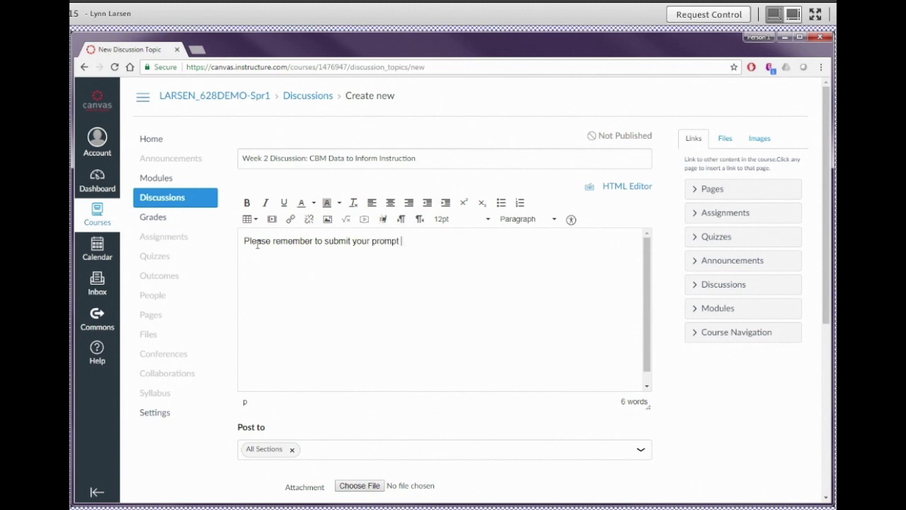
{"action": "type", "text": "response by Wednesd"}
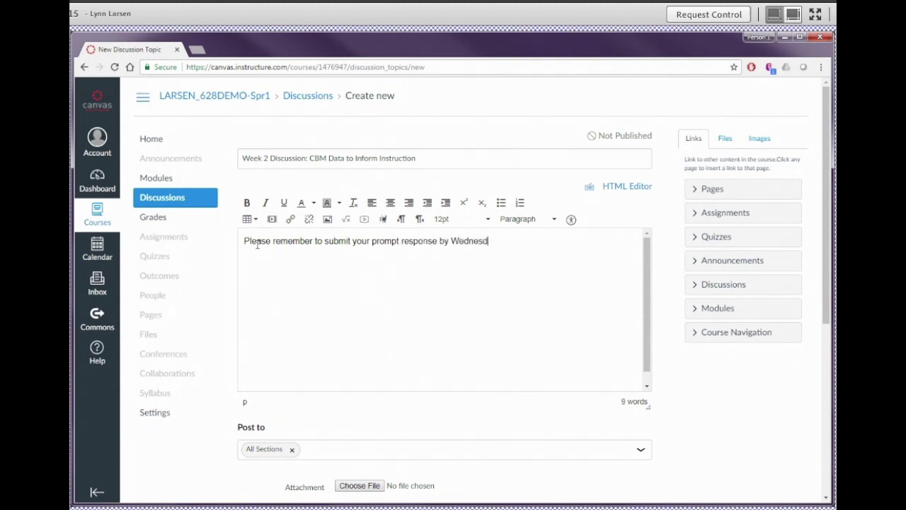
{"action": "type", "text": "ay of each week. Your responses "}
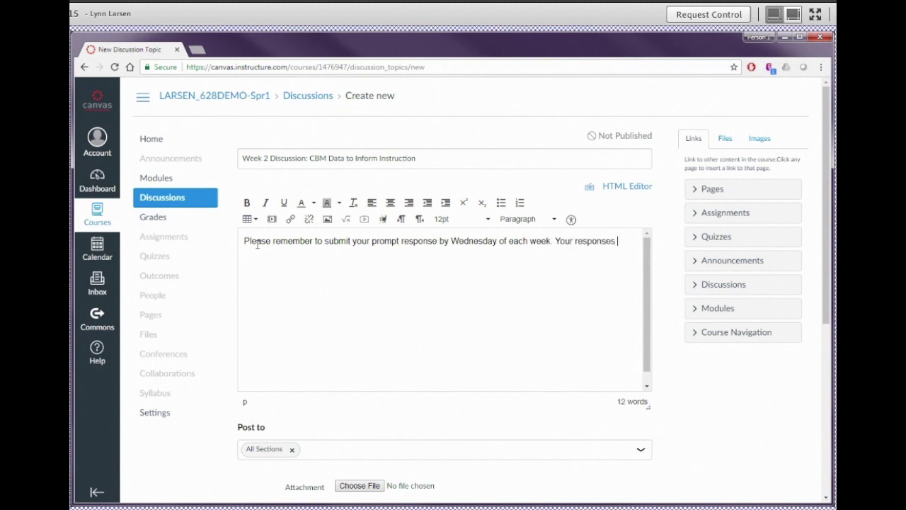
Complete the reminder with "Your responses to two classmates are due each Sunday, posted on different days.", make it all bold, and start a new paragraph
{"action": "type", "text": "to two classmates are due each Sunday, posted on different da"}
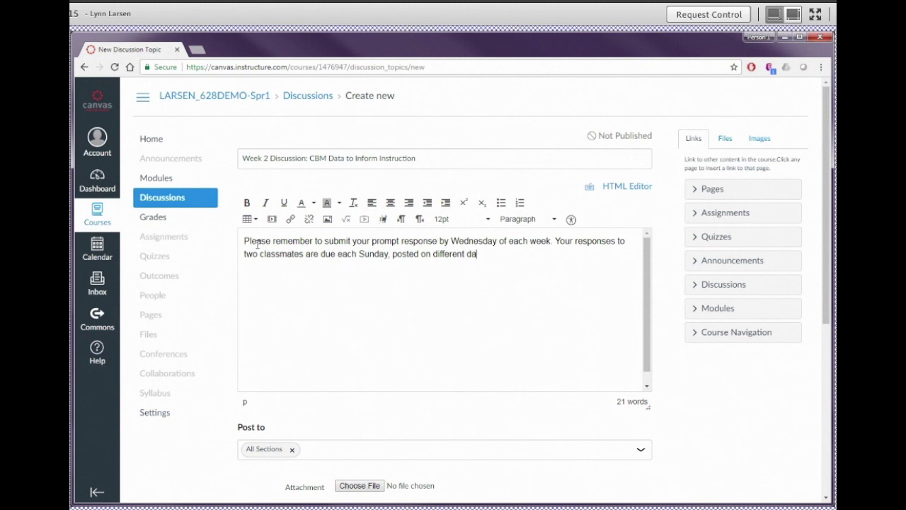
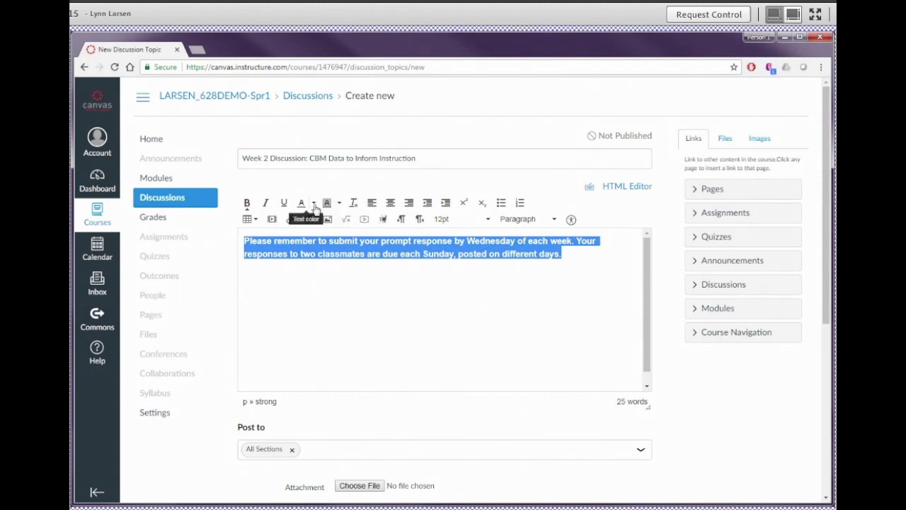
{"action": "left_click", "coordinate": [344, 279]}
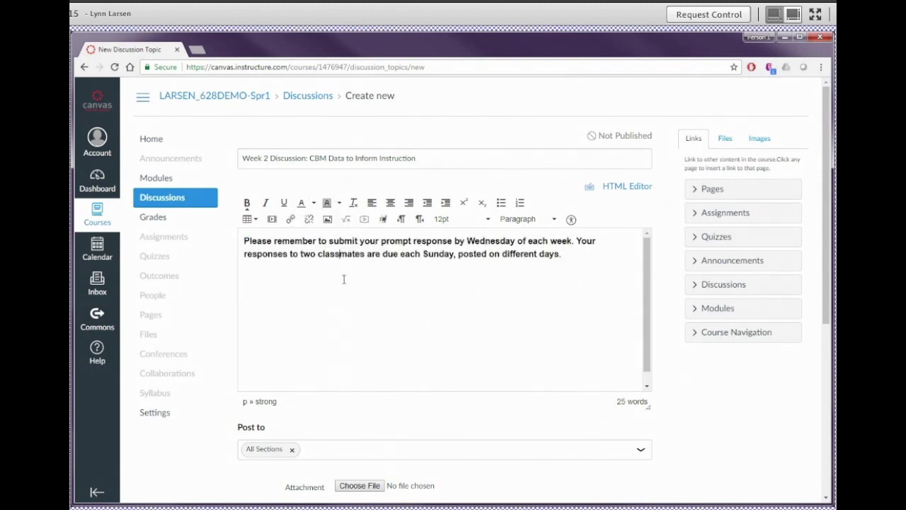
{"action": "left_click", "coordinate": [561, 256]}
{"action": "key", "text": "Return"}
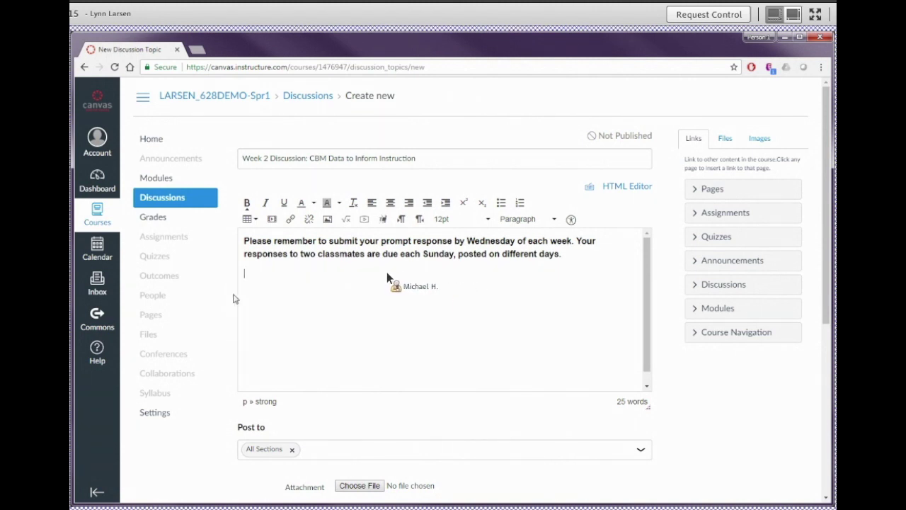
Write "CBM data is useful for tracking progress on students' IEP goals." in non-bold text in the new paragraph
{"action": "left_click", "coordinate": [247, 203]}
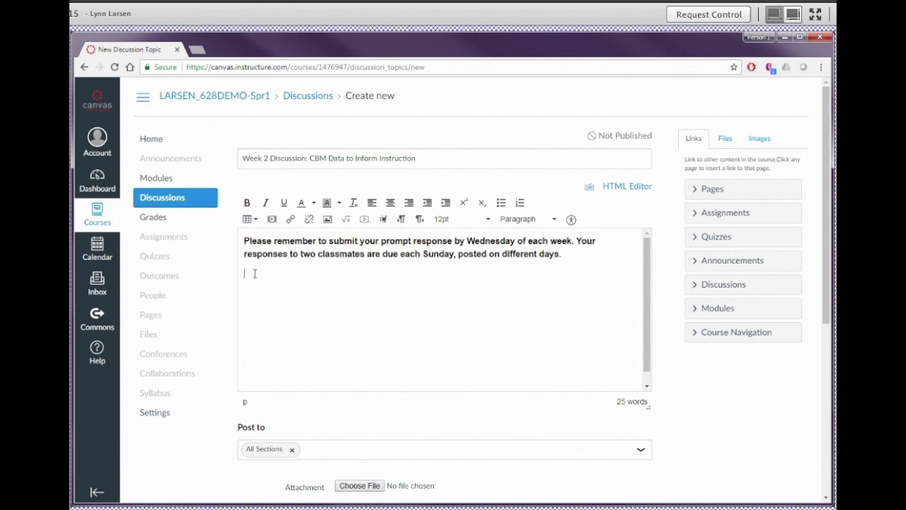
{"action": "type", "text": "CBM Data"}
{"action": "key", "text": "BackSpace"}
{"action": "key", "text": "BackSpace"}
{"action": "key", "text": "BackSpace"}
{"action": "key", "text": "BackSpace"}
{"action": "key", "text": "BackSpace"}
{"action": "type", "text": "data is useful "}
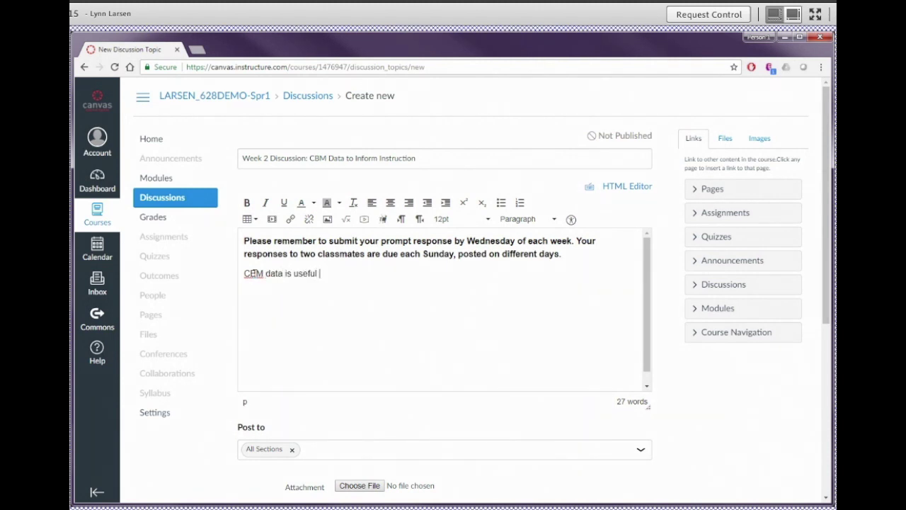
{"action": "type", "text": "for tracking progress on student"}
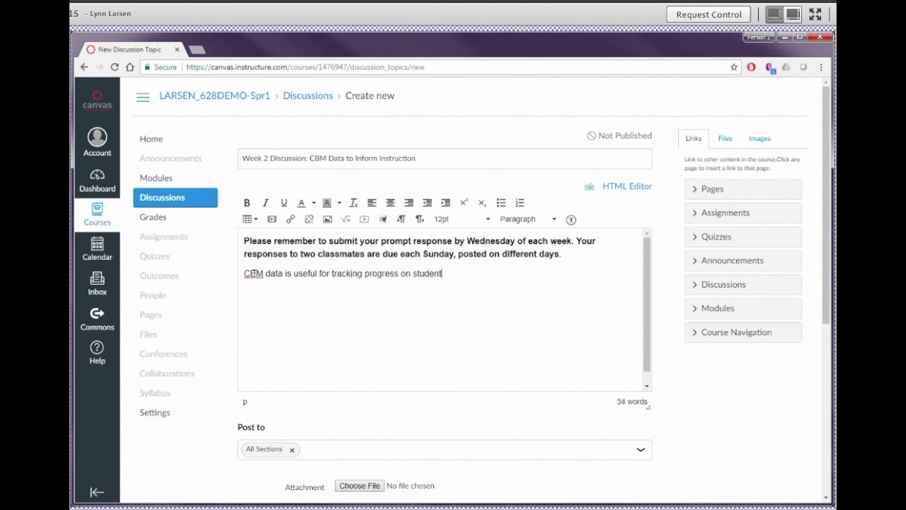
{"action": "type", "text": "s' IEP goals. However, "}
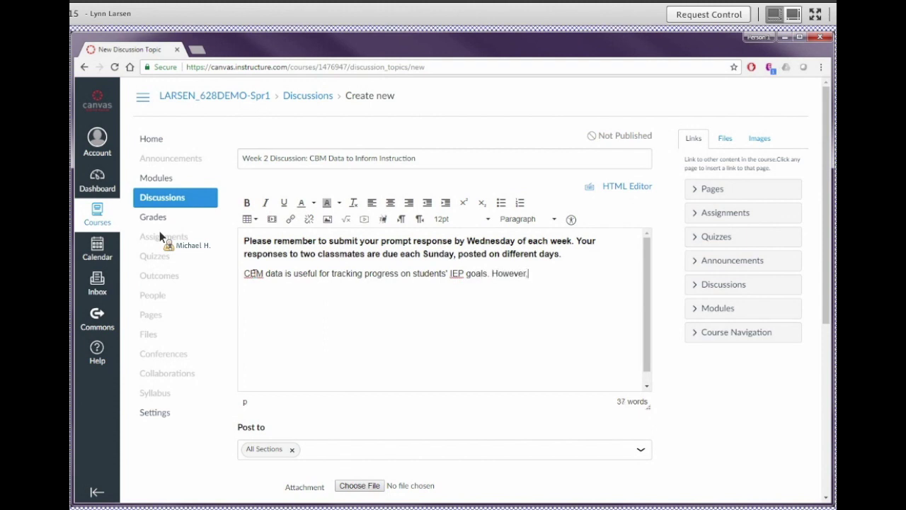
Continue the prompt with "However, since CBM data is collected regularly, it can also be used to inform your daily instruction."
{"action": "type", "text": "since CBM Dat"}
{"action": "key", "text": "BackSpace"}
{"action": "key", "text": "BackSpace"}
{"action": "key", "text": "BackSpace"}
{"action": "type", "text": "data is collected"}
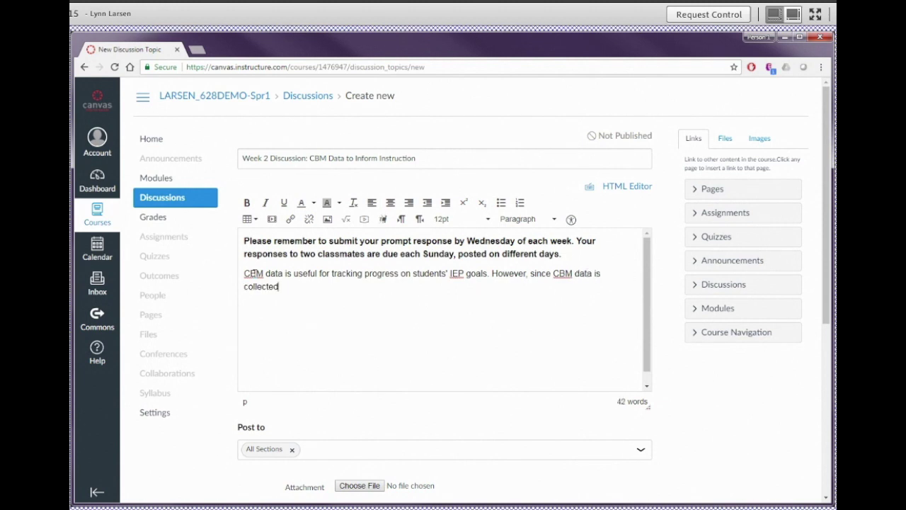
{"action": "type", "text": " regularly, it can also be used to"}
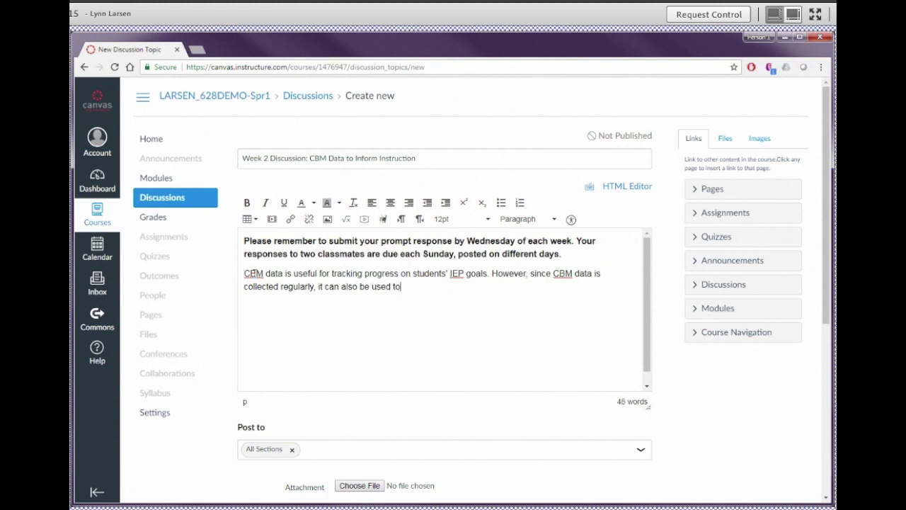
{"action": "type", "text": " inform your daily instruction. How"}
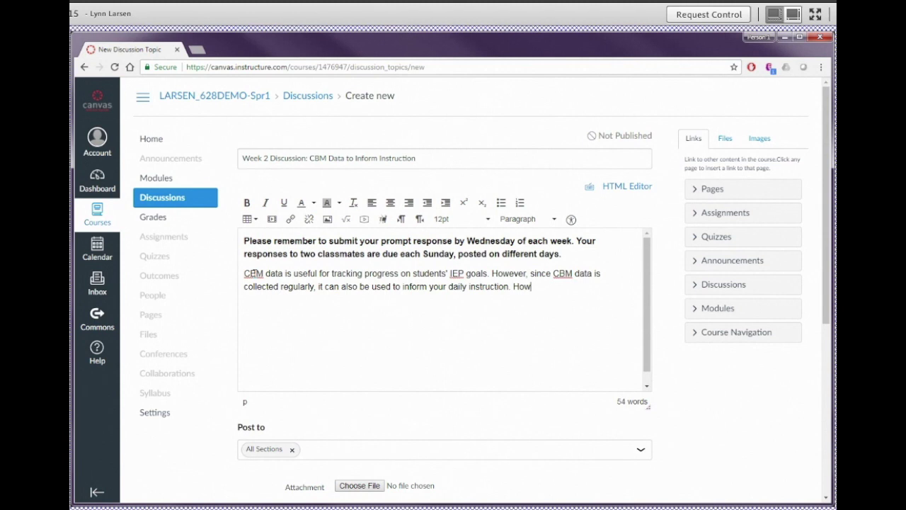
Add the question "How do you envision using CBM data to inform your instruction?" to the prompt paragraph
{"action": "type", "text": " do you envision using C"}
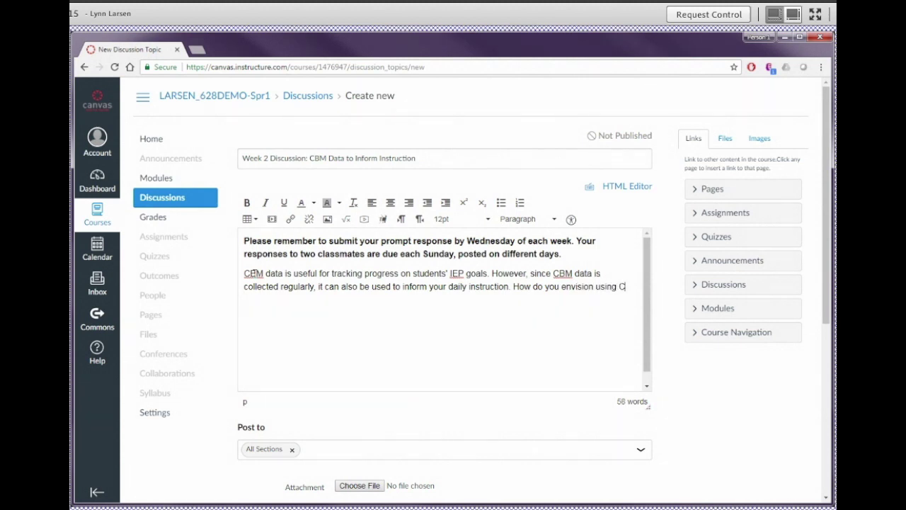
{"action": "type", "text": "BM data to inform your i"}
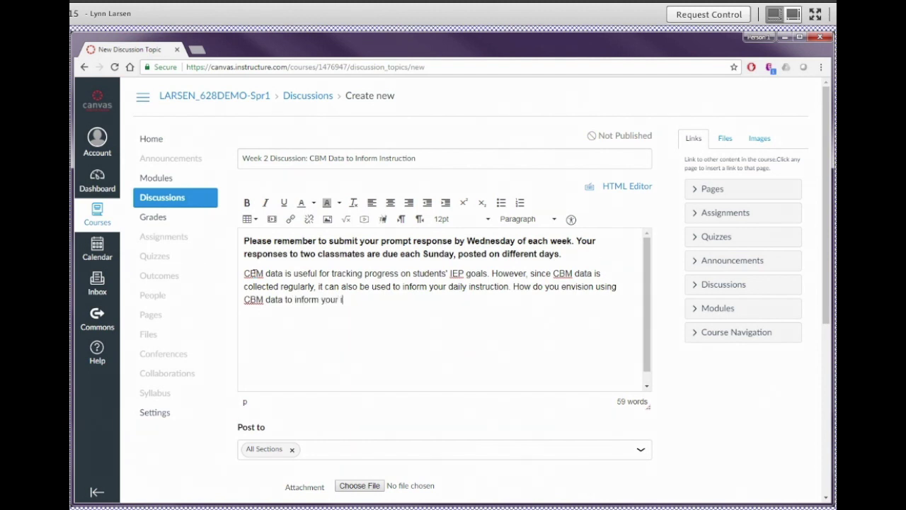
{"action": "type", "text": "nstruction? What benefits"}
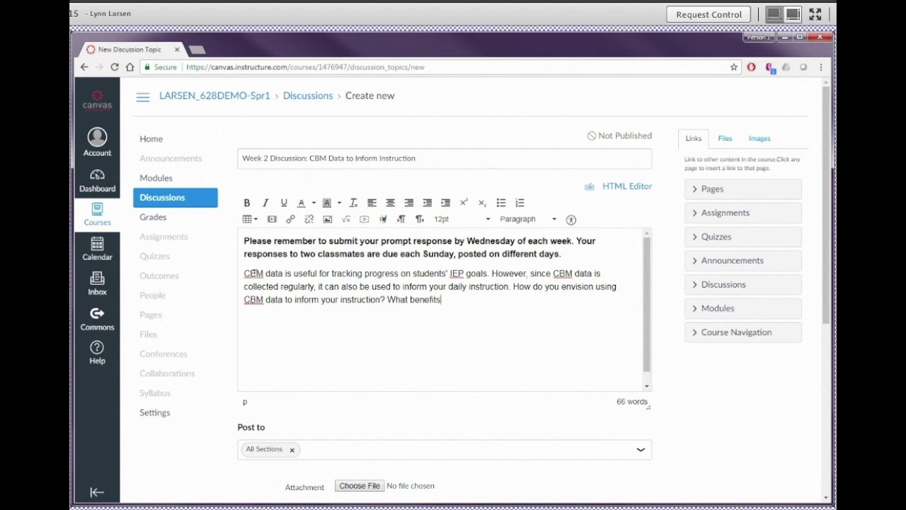
Finish the prompt paragraph with the question "What benefits/drawbacks do you see with using CBM data this way?"
{"action": "type", "text": "/drawbacks do you see with "}
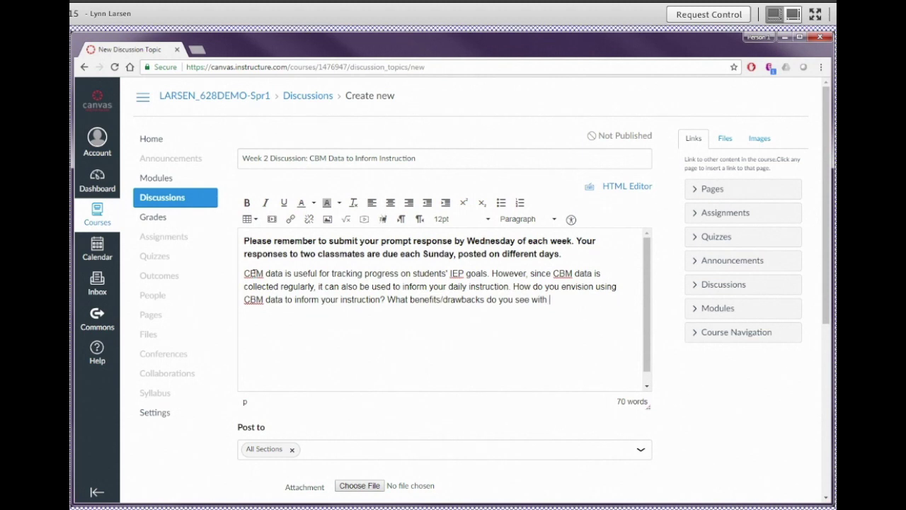
{"action": "type", "text": "using CBM data this"}
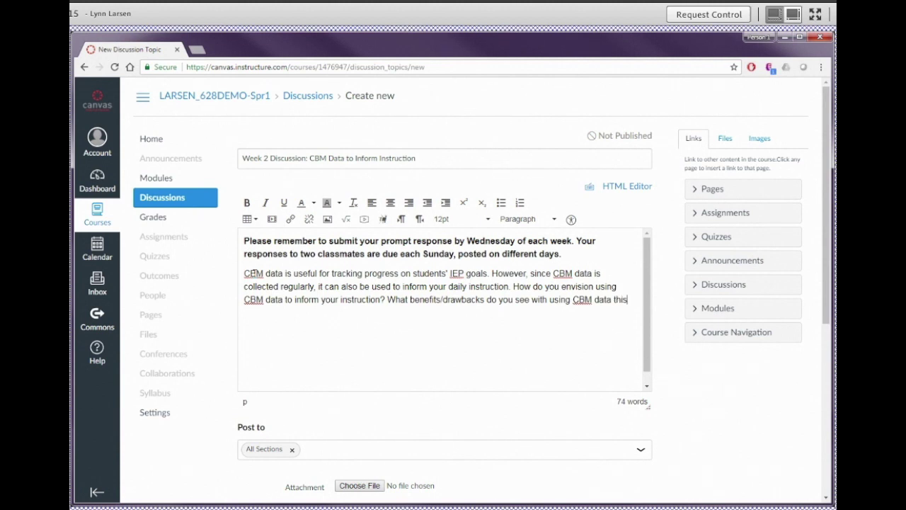
{"action": "type", "text": " way?"}
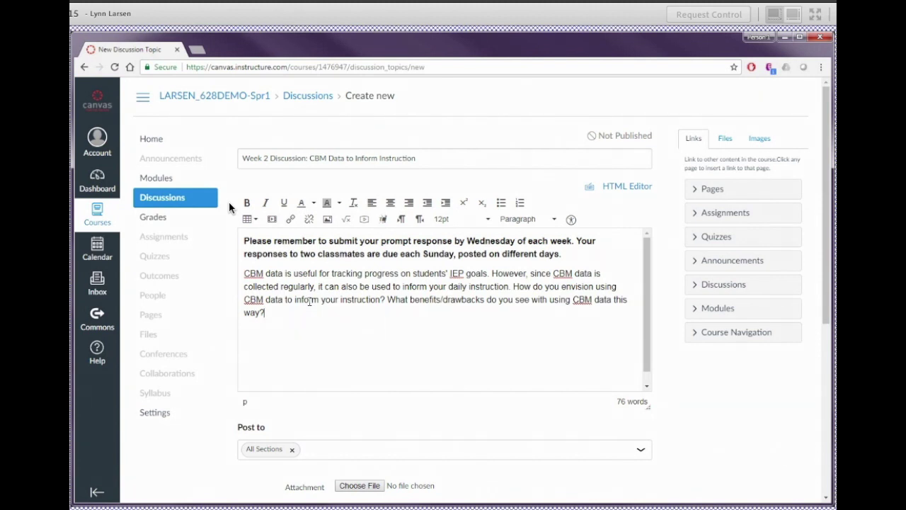
{"action": "scroll", "coordinate": [309, 302], "scroll_direction": "down", "scroll_amount": 1}
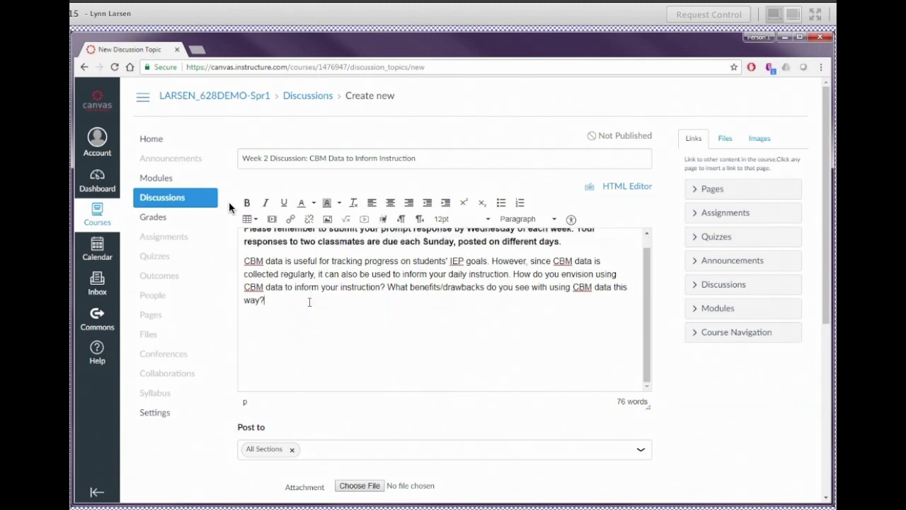
{"action": "scroll", "coordinate": [310, 303], "scroll_direction": "down", "scroll_amount": 1}
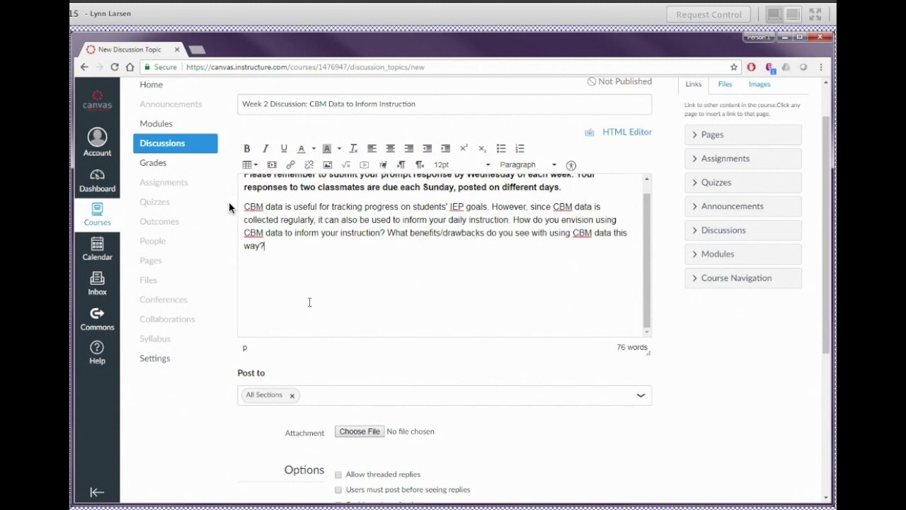
Check which course sections are available for posting the discussion topic, keeping the current selection
{"action": "scroll", "coordinate": [310, 303], "scroll_direction": "down", "scroll_amount": 3}
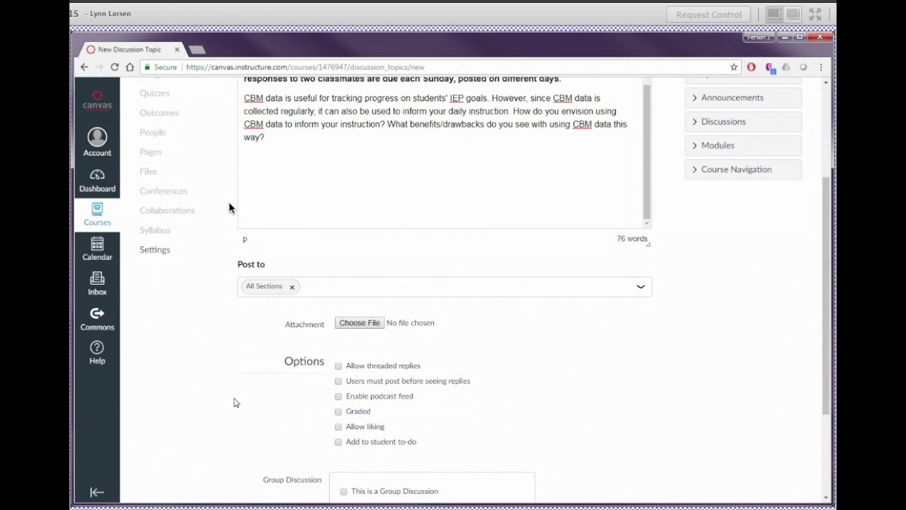
{"action": "scroll", "coordinate": [236, 403], "scroll_direction": "up", "scroll_amount": 2}
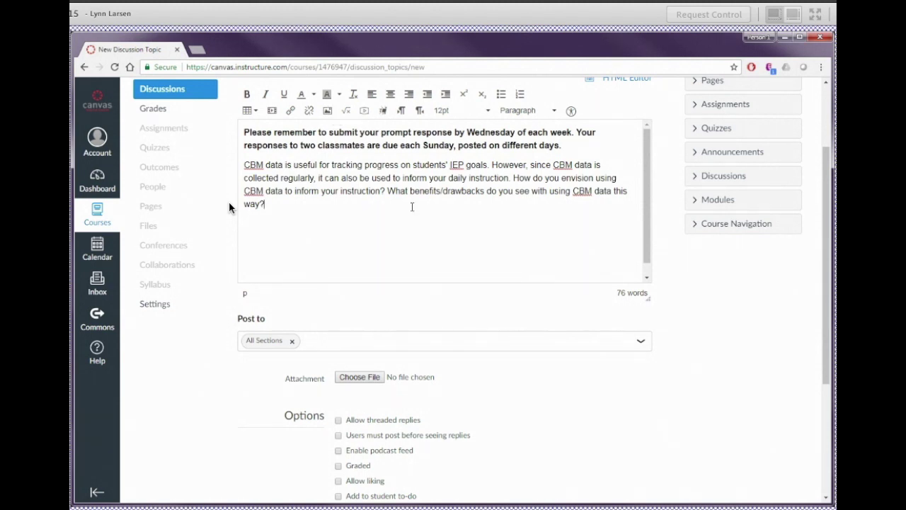
{"action": "scroll", "coordinate": [301, 269], "scroll_direction": "down", "scroll_amount": 1}
{"action": "scroll", "coordinate": [273, 332], "scroll_direction": "down", "scroll_amount": 3}
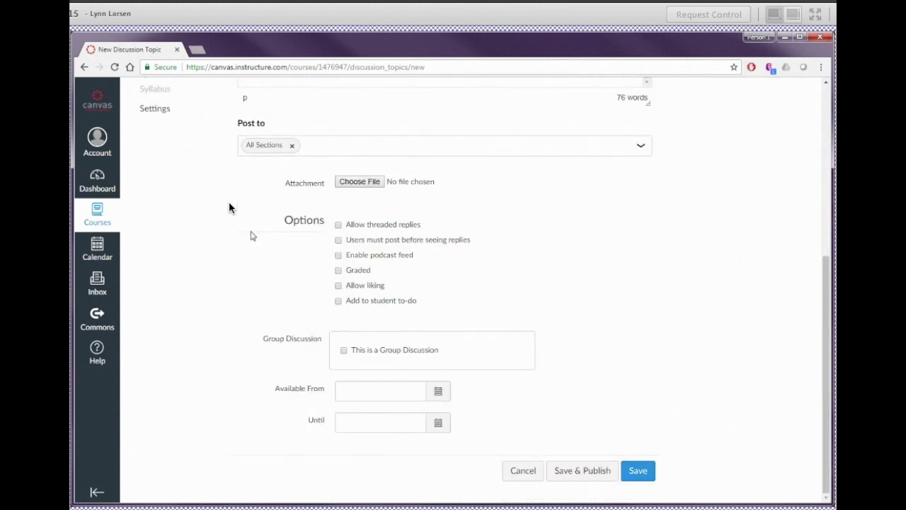
{"action": "left_click", "coordinate": [641, 148]}
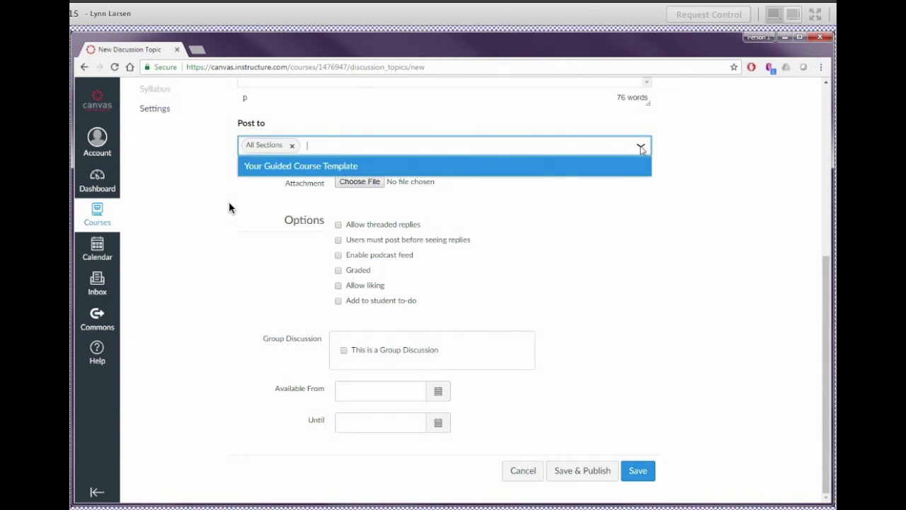
{"action": "left_click", "coordinate": [641, 148]}
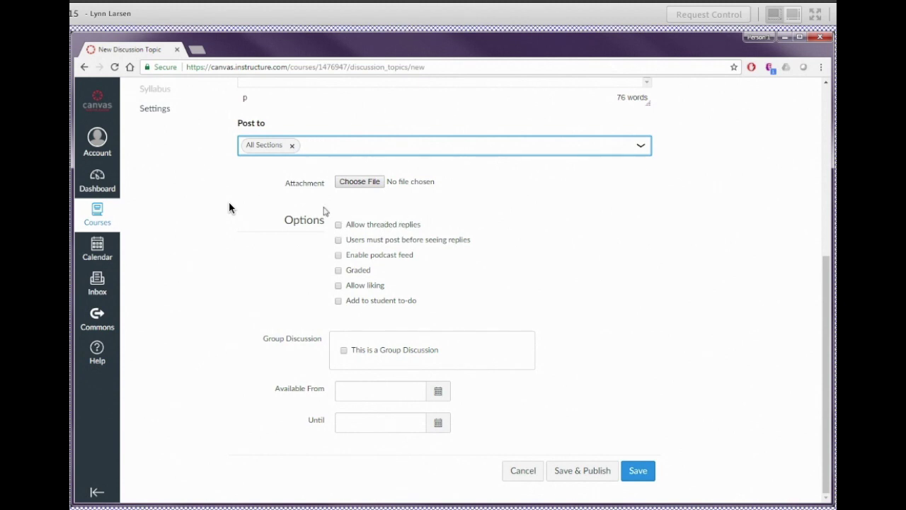
Allow threaded replies, make the discussion graded and set its points possible to 15
{"action": "left_click", "coordinate": [338, 224]}
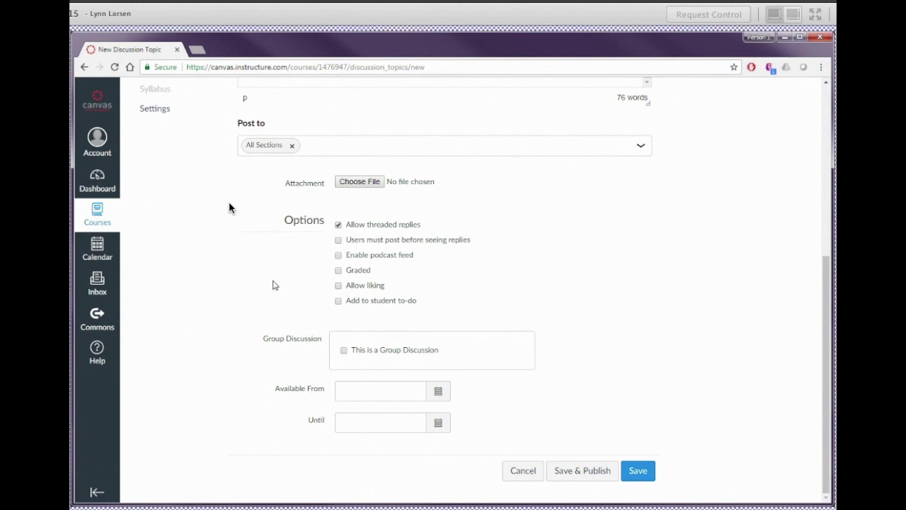
{"action": "left_click", "coordinate": [339, 272]}
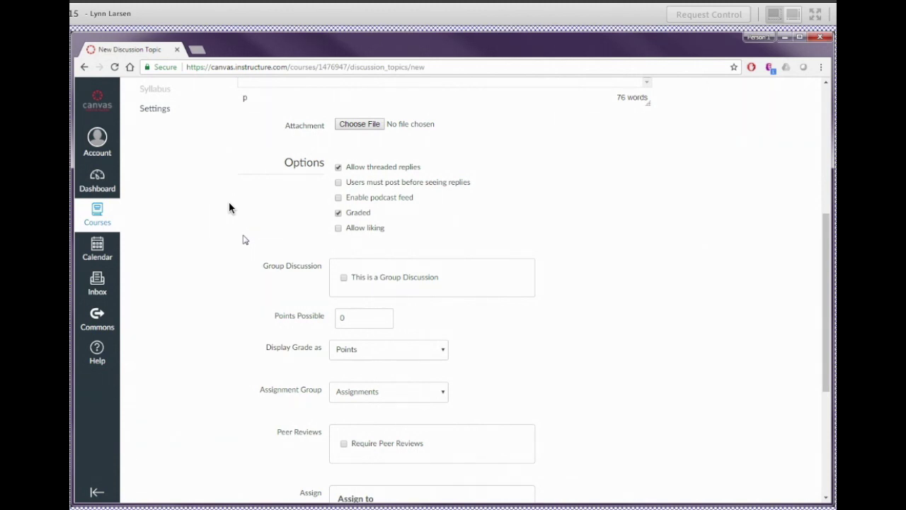
{"action": "scroll", "coordinate": [243, 240], "scroll_direction": "down", "scroll_amount": 1}
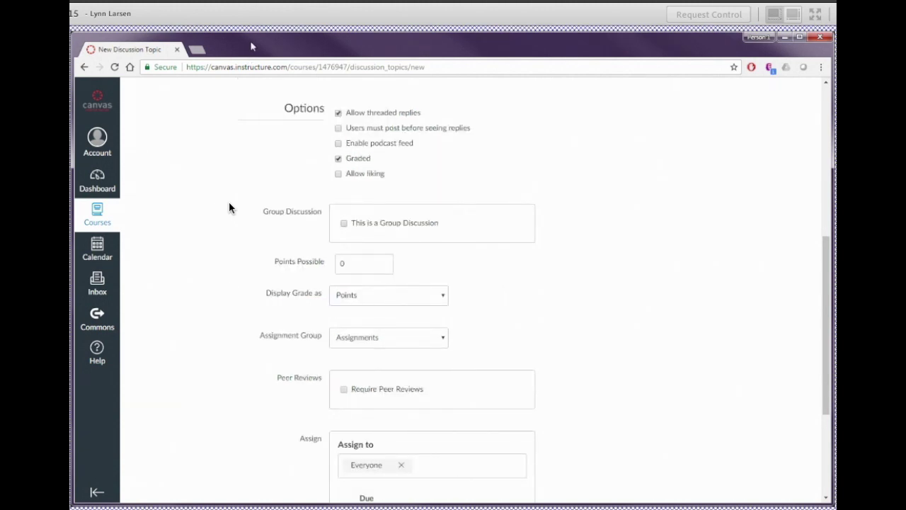
{"action": "left_click", "coordinate": [342, 262]}
{"action": "type", "text": "15"}
{"action": "scroll", "coordinate": [239, 281], "scroll_direction": "down", "scroll_amount": 1}
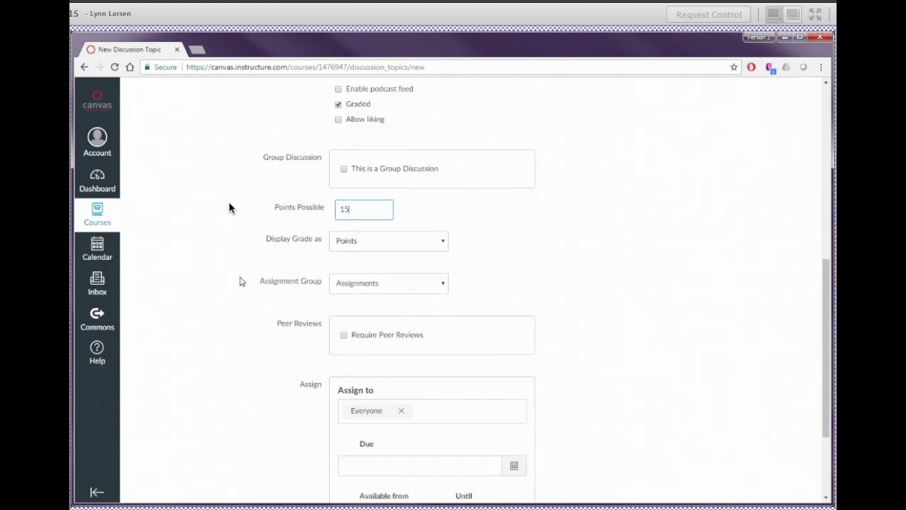
Review the available grade display formats and assignment groups for the discussion without changing either setting
{"action": "left_click", "coordinate": [440, 243]}
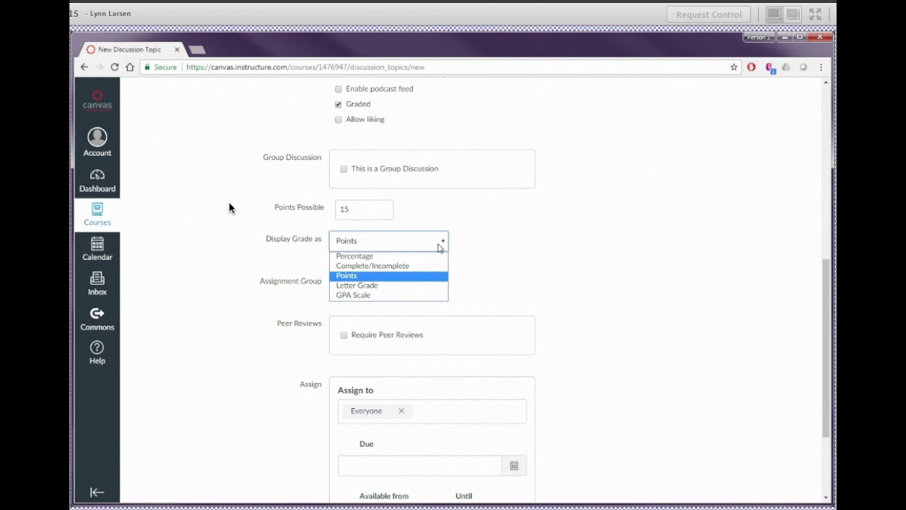
{"action": "left_click", "coordinate": [220, 245]}
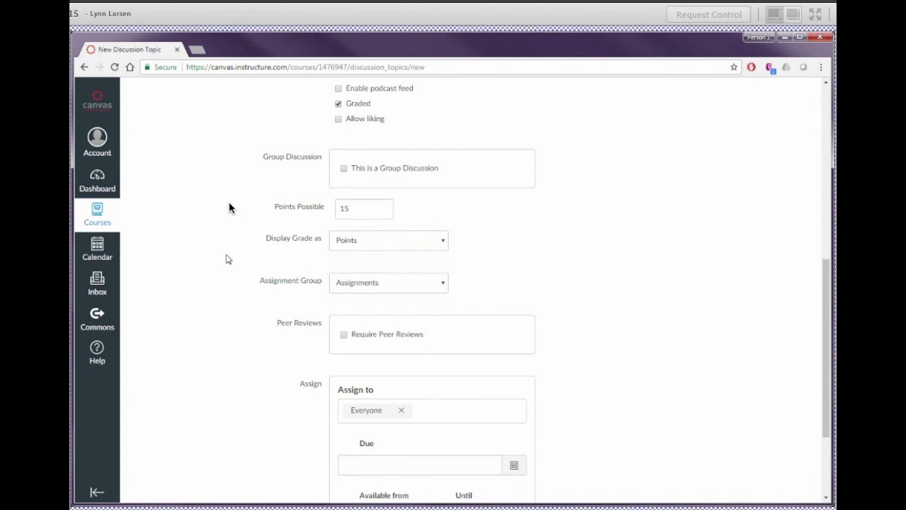
{"action": "scroll", "coordinate": [229, 208], "scroll_direction": "down", "scroll_amount": 1}
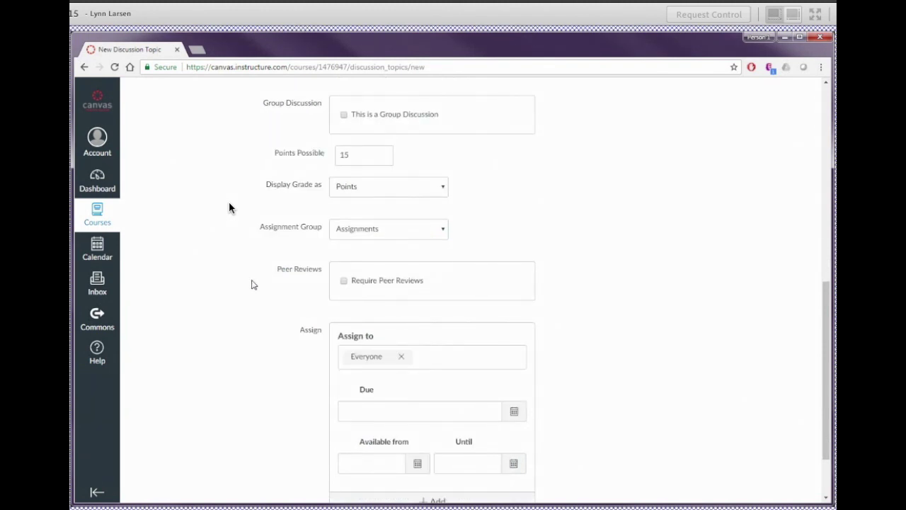
{"action": "left_click", "coordinate": [443, 233]}
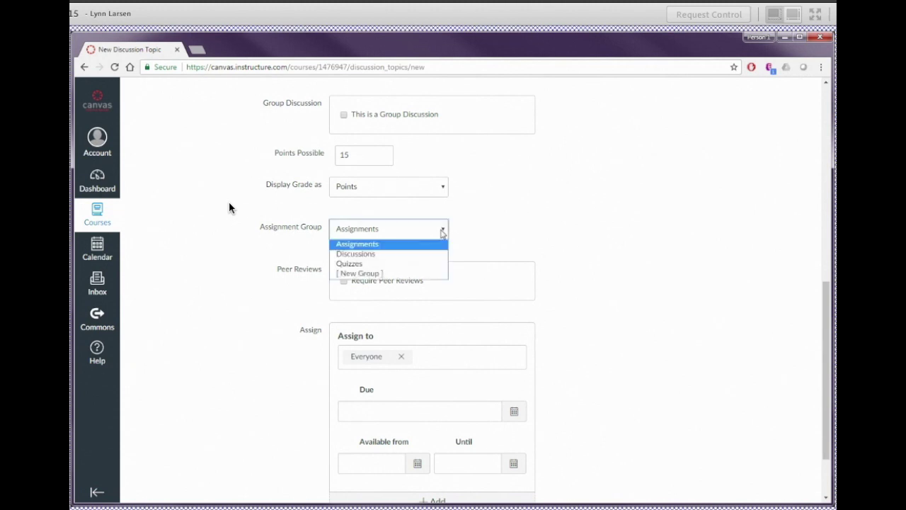
{"action": "left_click", "coordinate": [442, 233]}
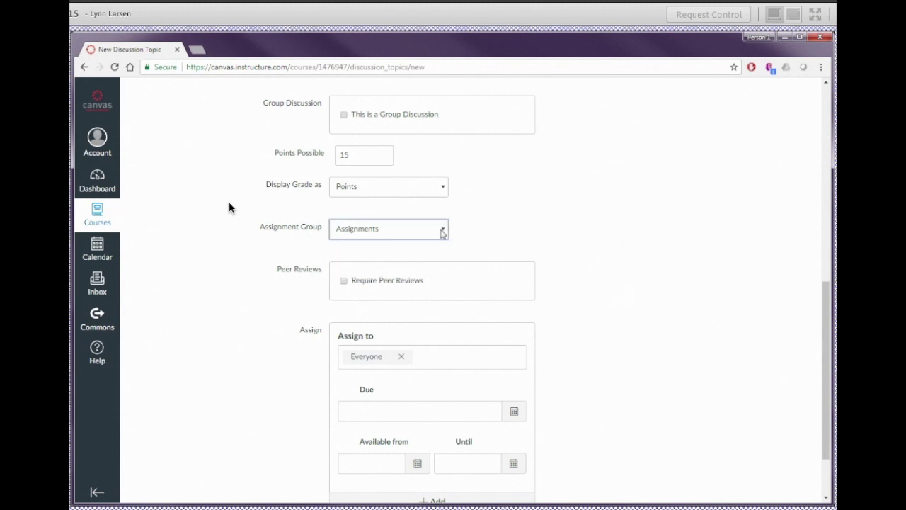
Set the discussion's due date for everyone to Jan 20, 2019 at 11:59pm
{"action": "scroll", "coordinate": [256, 260], "scroll_direction": "down", "scroll_amount": 1}
{"action": "scroll", "coordinate": [256, 261], "scroll_direction": "down", "scroll_amount": 1}
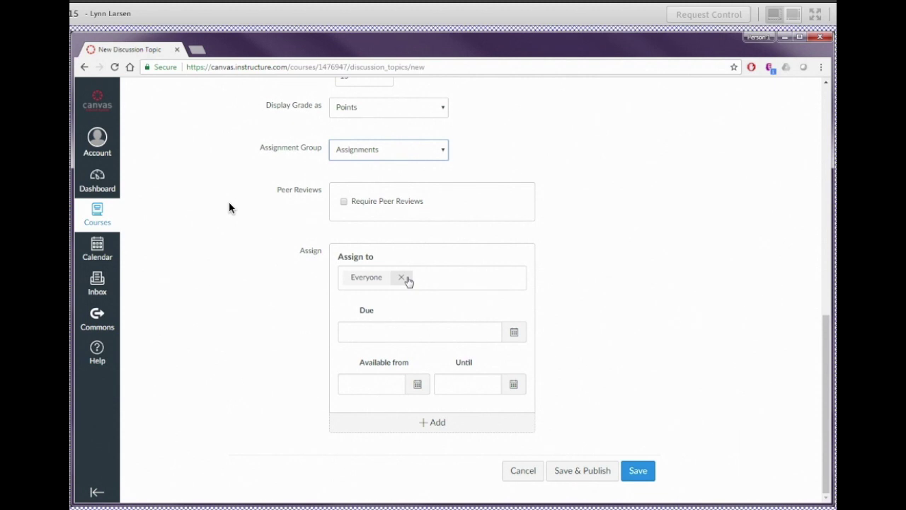
{"action": "left_click", "coordinate": [378, 330]}
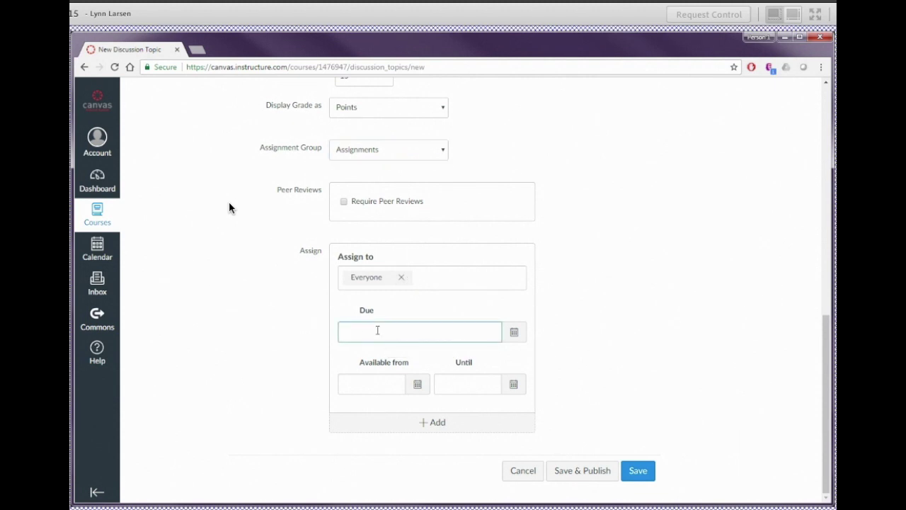
{"action": "left_click", "coordinate": [515, 334]}
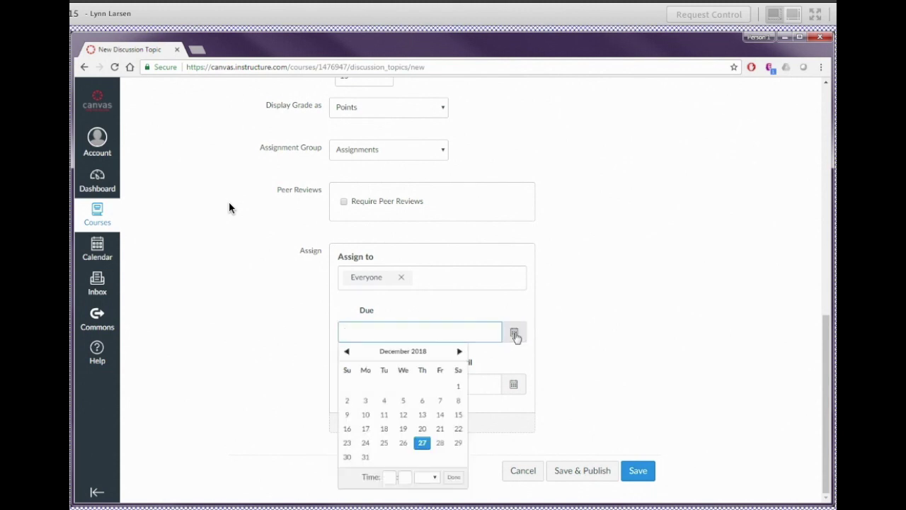
{"action": "left_click", "coordinate": [460, 352]}
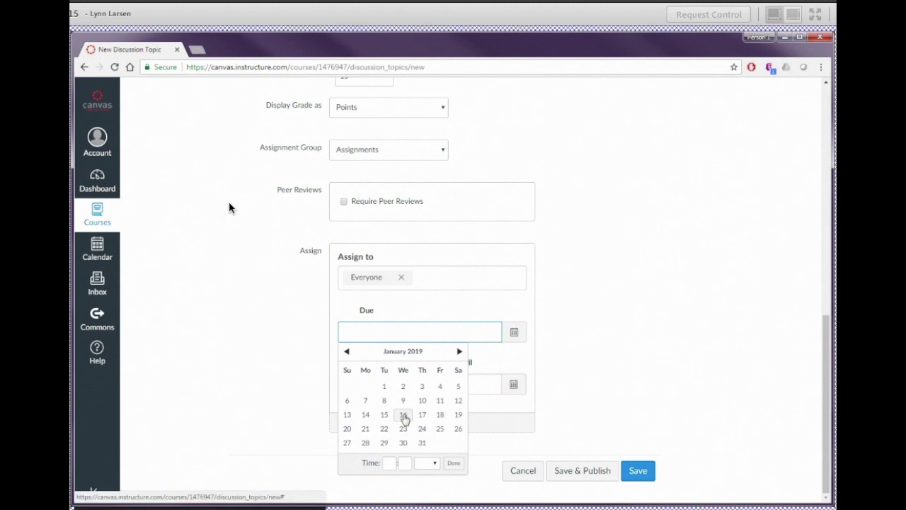
{"action": "left_click", "coordinate": [348, 429]}
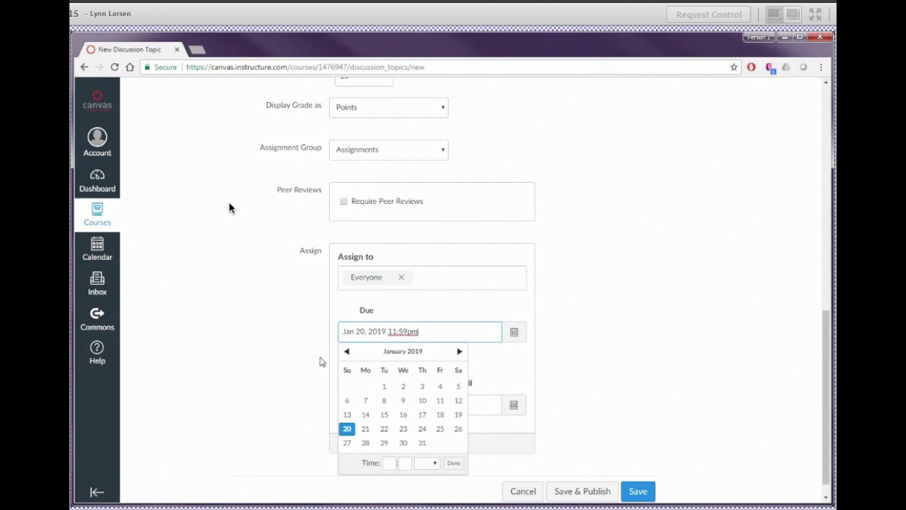
{"action": "left_click", "coordinate": [319, 362]}
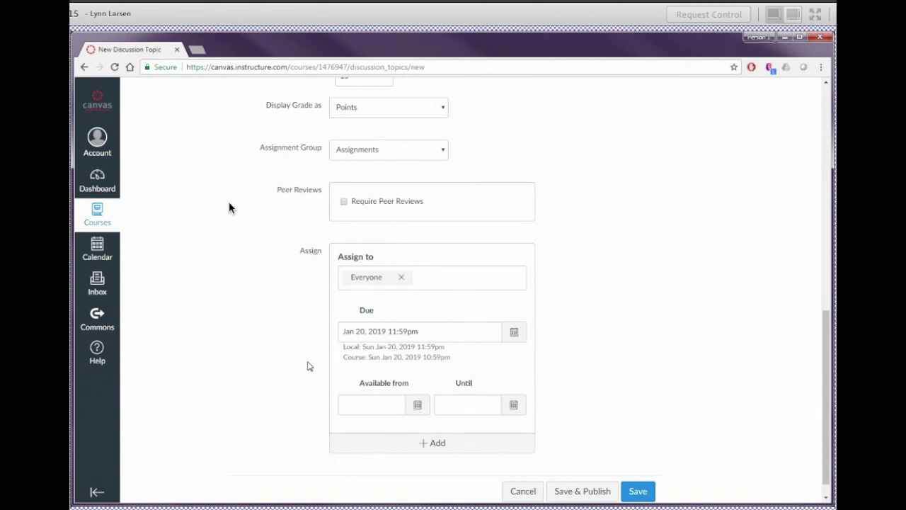
Save and publish the discussion topic, and view the additional actions available for it
{"action": "scroll", "coordinate": [307, 366], "scroll_direction": "down", "scroll_amount": 1}
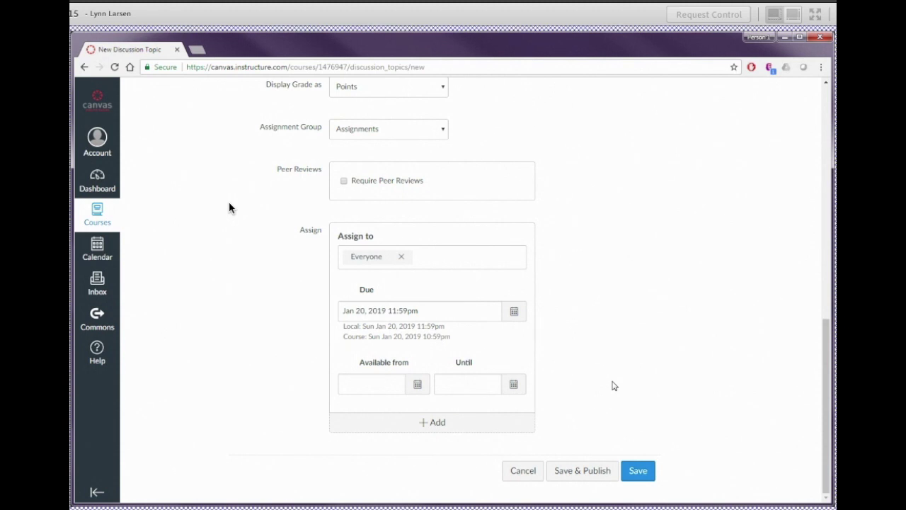
{"action": "left_click", "coordinate": [595, 479]}
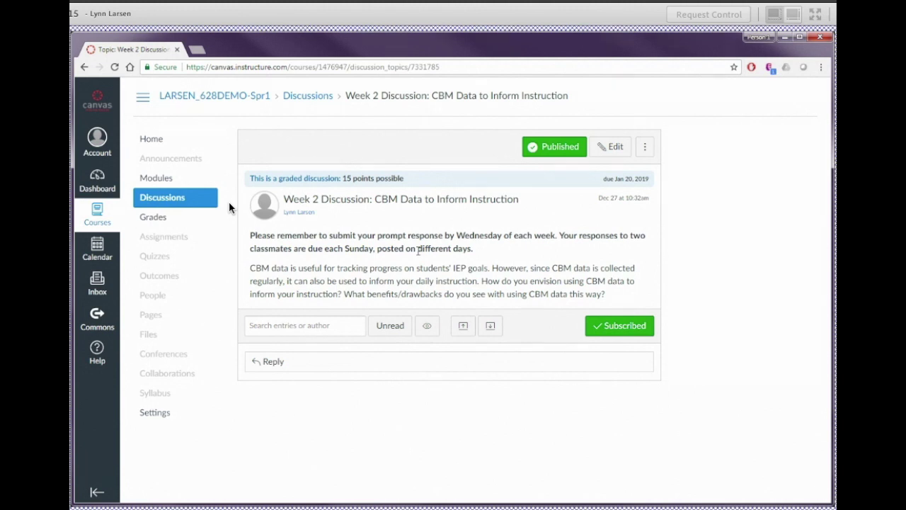
{"action": "left_click", "coordinate": [645, 149]}
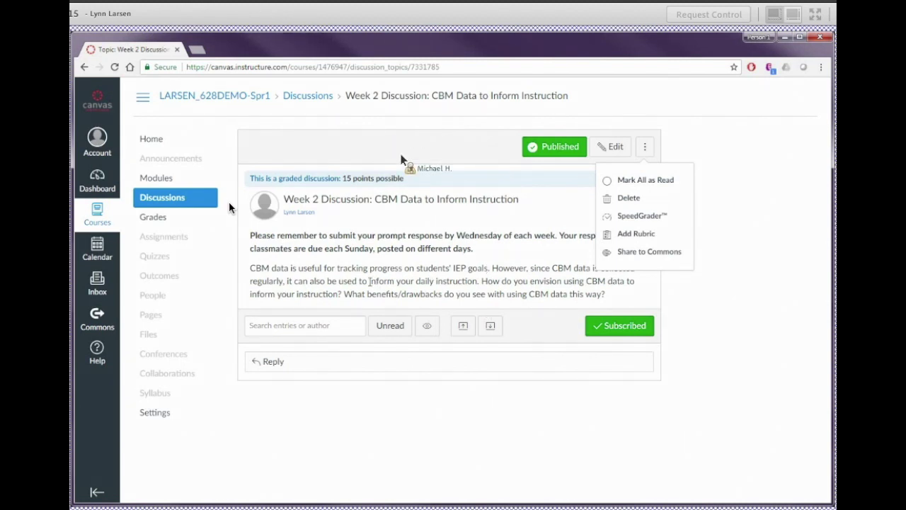
{"action": "left_click", "coordinate": [228, 206]}
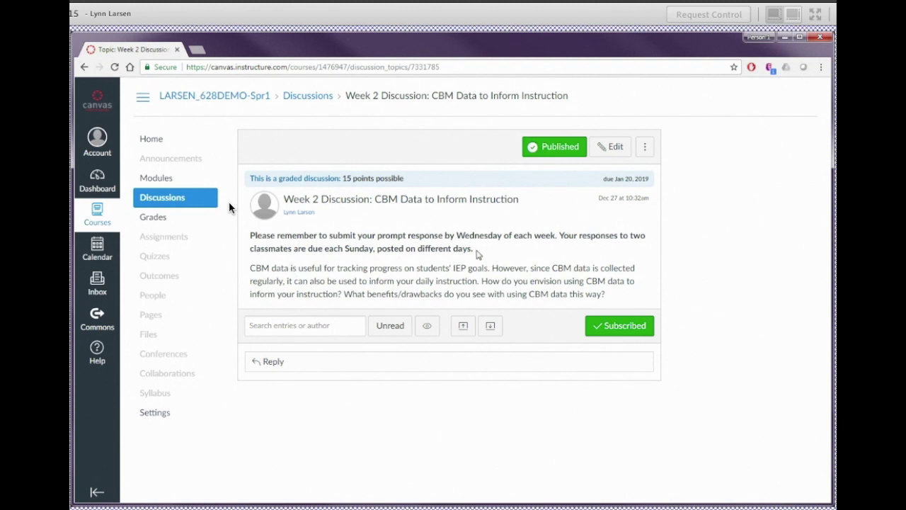
Open the course's Modules page and find the "Week 2: CBM in Reading" module
{"action": "left_click", "coordinate": [153, 180]}
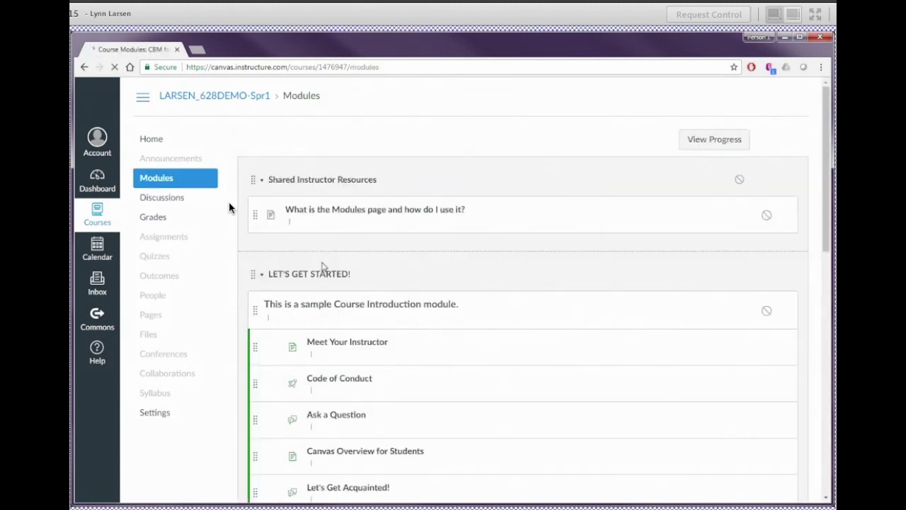
{"action": "scroll", "coordinate": [229, 207], "scroll_direction": "down", "scroll_amount": 3}
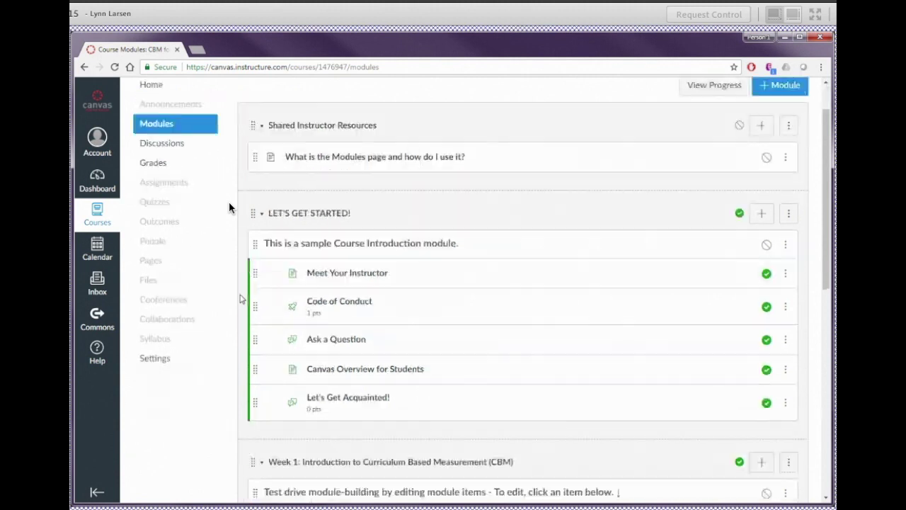
{"action": "scroll", "coordinate": [228, 208], "scroll_direction": "down", "scroll_amount": 2}
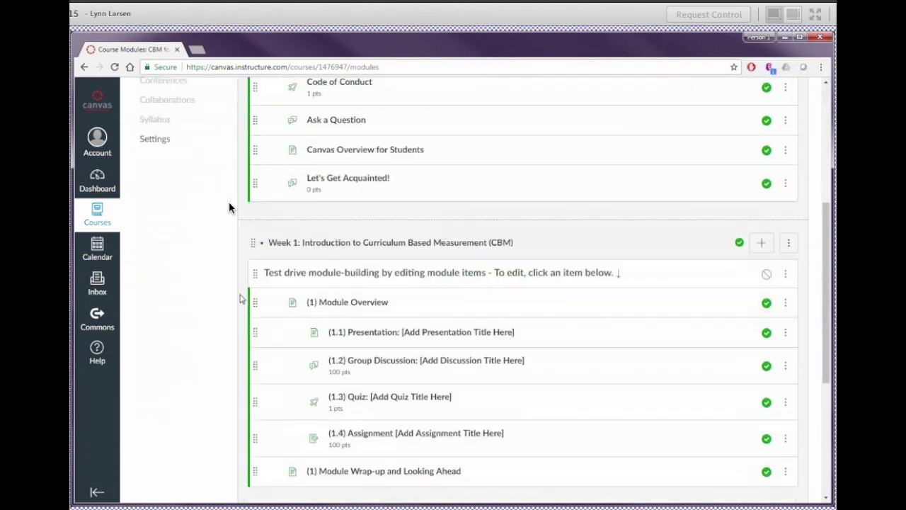
{"action": "scroll", "coordinate": [229, 207], "scroll_direction": "down", "scroll_amount": 3}
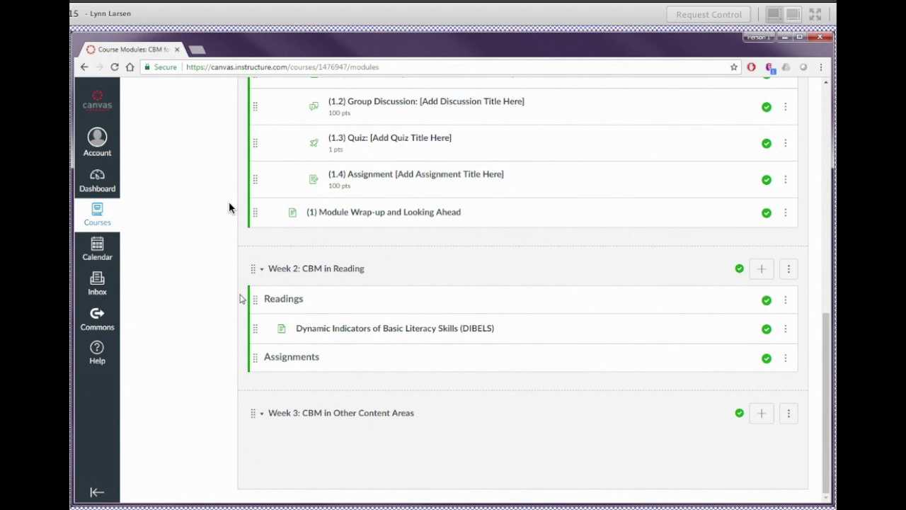
Add the discussion "Week 2 Discussion: CBM Data to Inform Instruction" to the Week 2 module, indented 1 level
{"action": "left_click", "coordinate": [762, 269]}
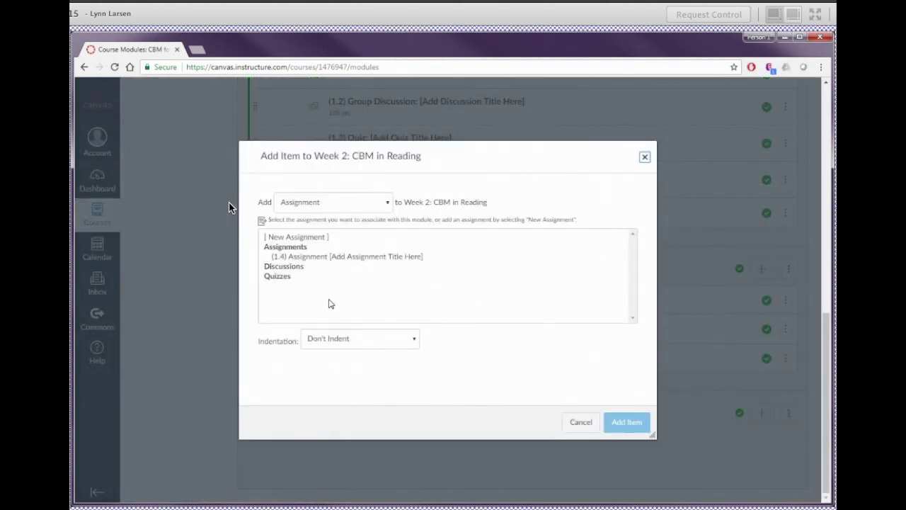
{"action": "left_click", "coordinate": [389, 203]}
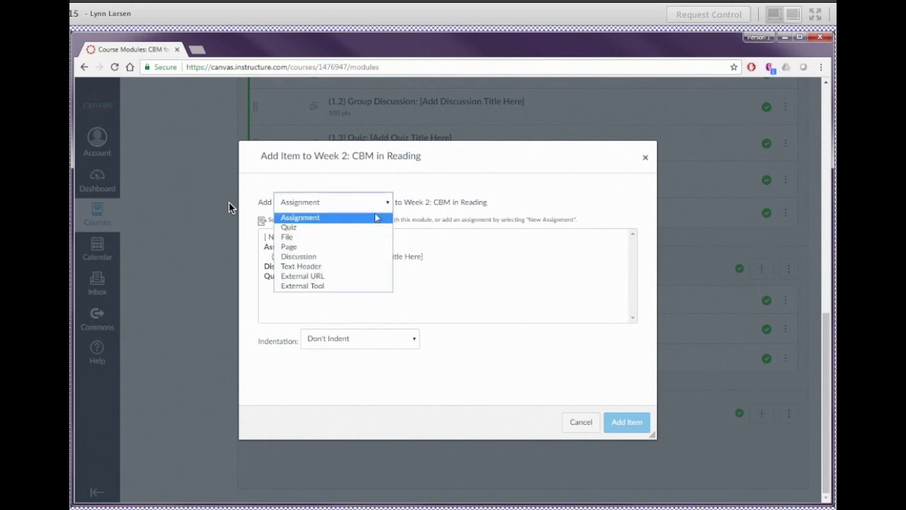
{"action": "left_click", "coordinate": [298, 256]}
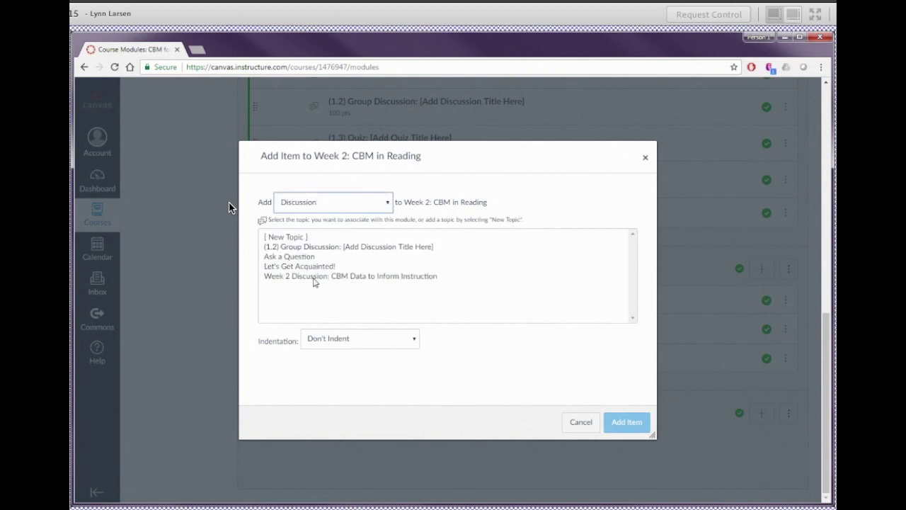
{"action": "left_click", "coordinate": [315, 276]}
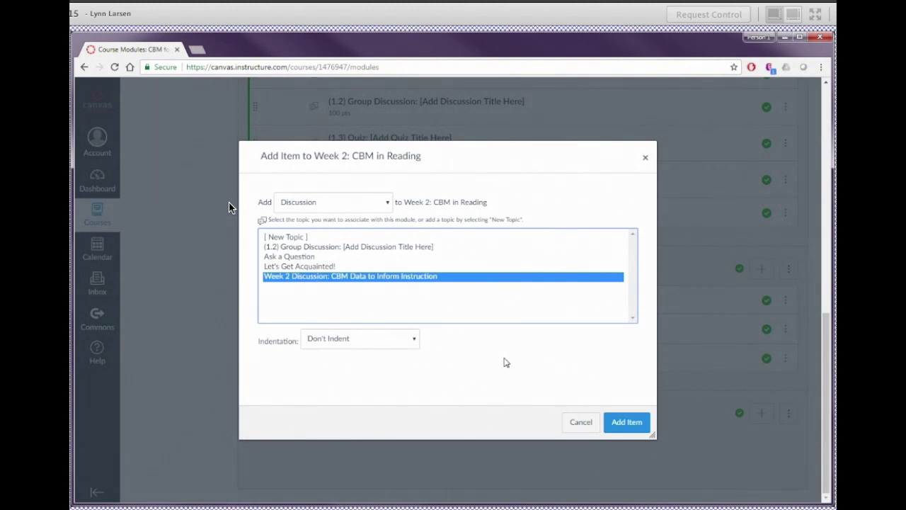
{"action": "left_click", "coordinate": [410, 343]}
{"action": "left_click", "coordinate": [402, 364]}
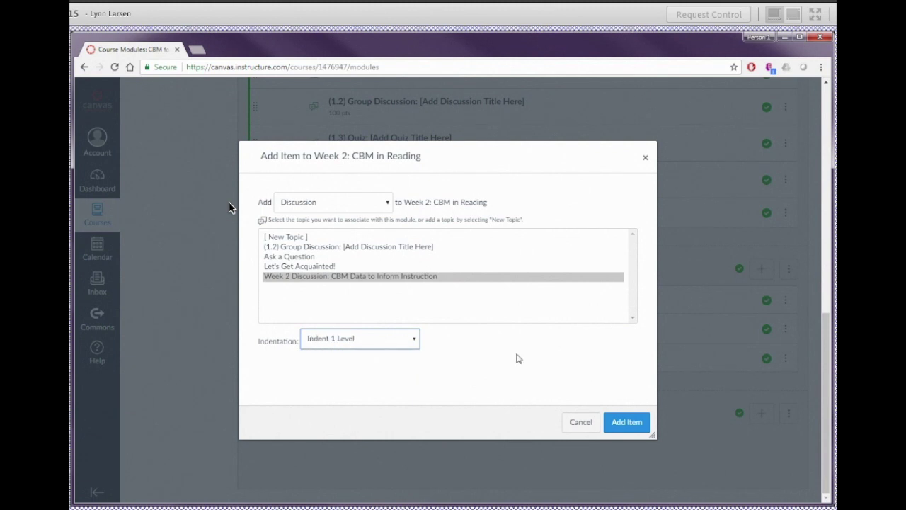
{"action": "left_click", "coordinate": [626, 422]}
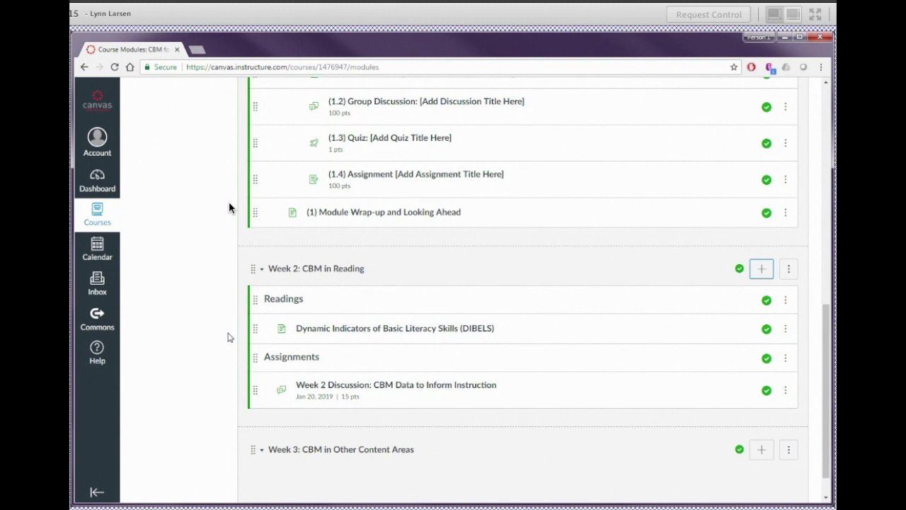
Add a new discussion topic named "Week 2: Sample discussion" to the Week 2: CBM in Reading module, indented 1 level
{"action": "left_click", "coordinate": [762, 268]}
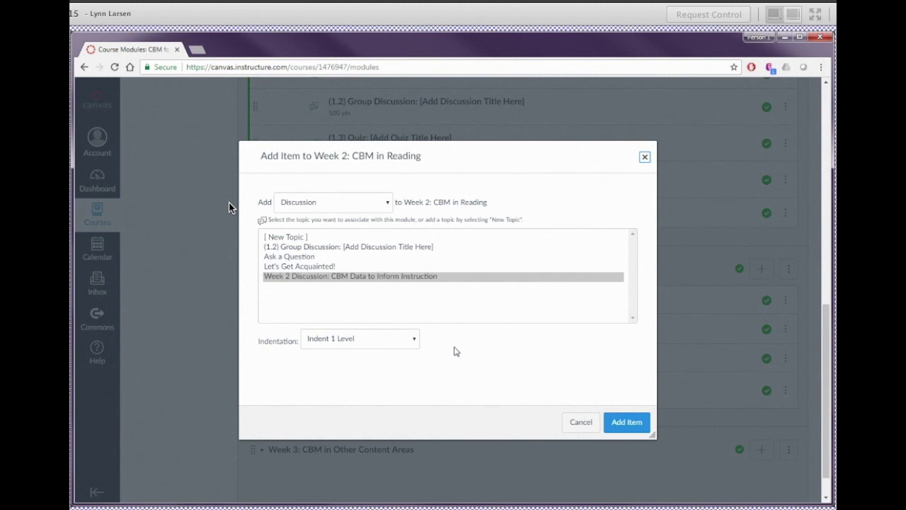
{"action": "left_click", "coordinate": [296, 240]}
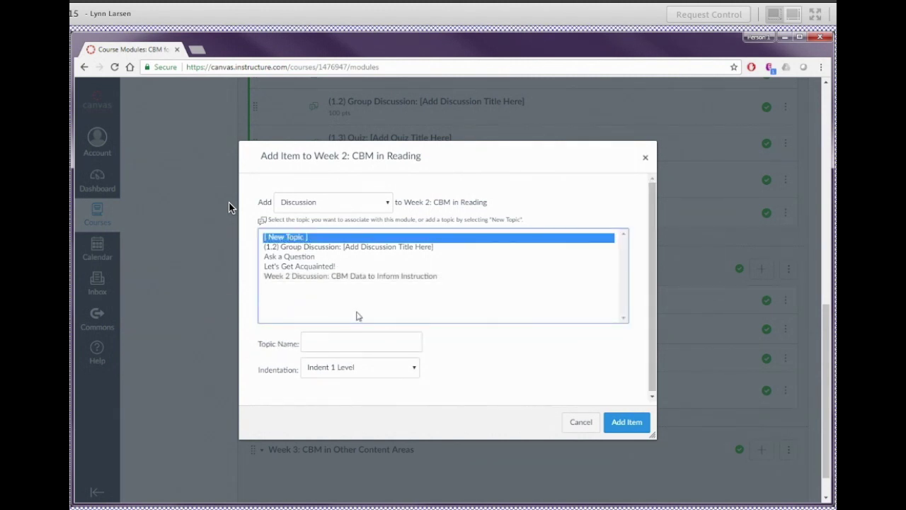
{"action": "left_click", "coordinate": [326, 341]}
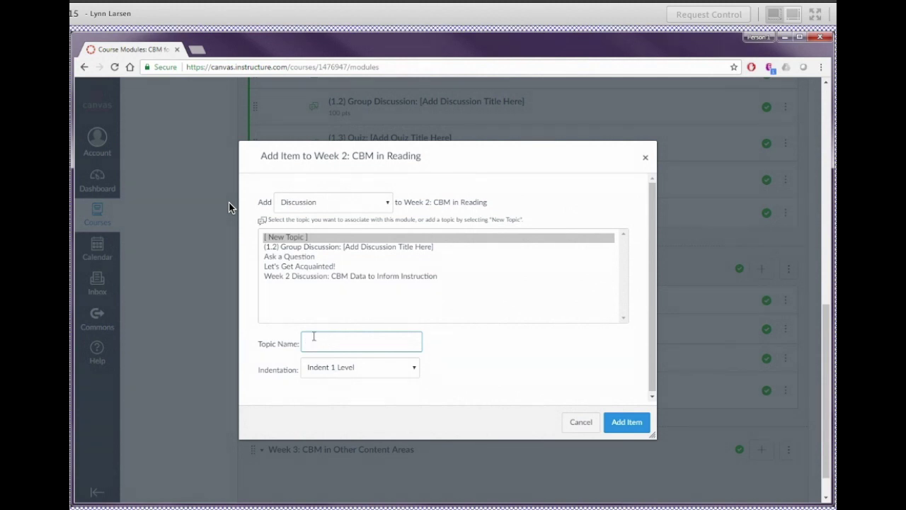
{"action": "type", "text": "Week 2"}
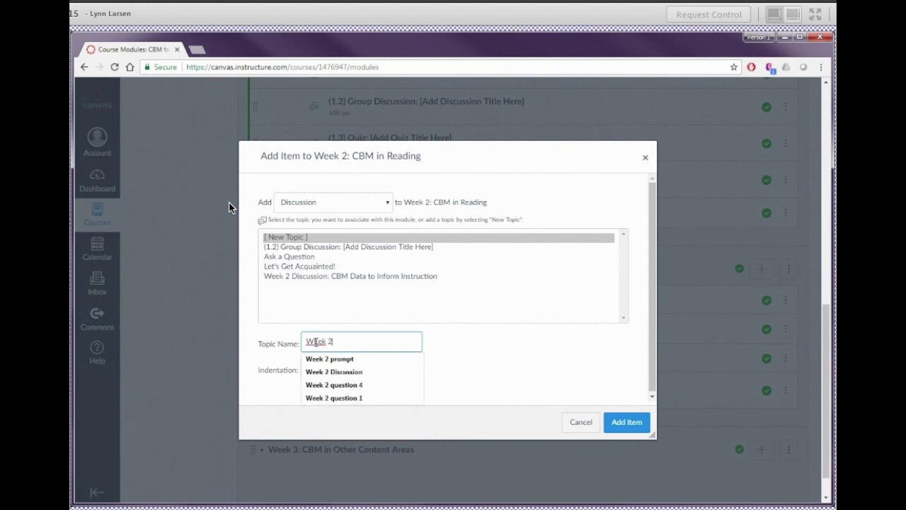
{"action": "key", "text": "BackSpace"}
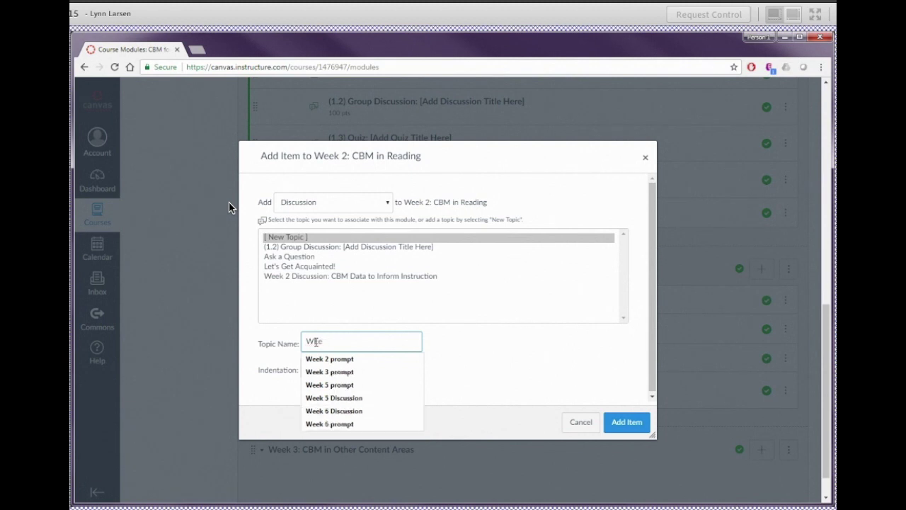
{"action": "type", "text": "2: Sample discussion"}
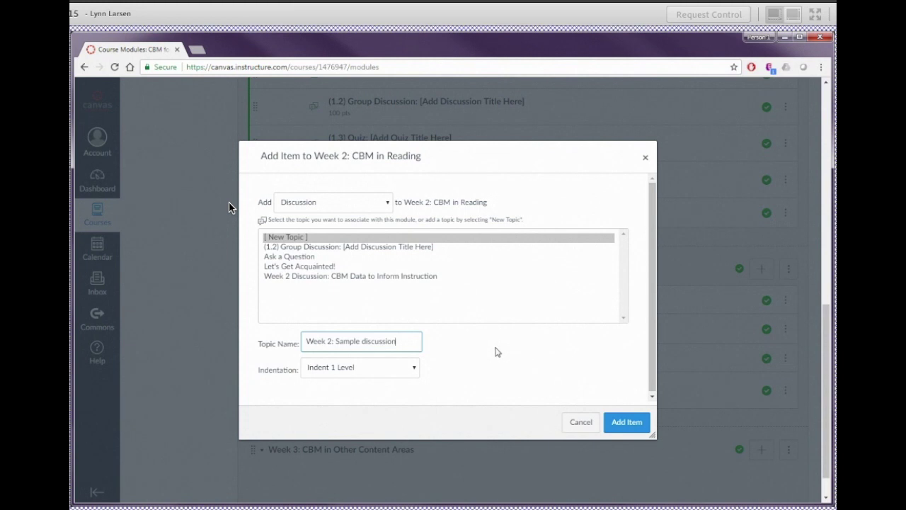
{"action": "left_click", "coordinate": [618, 425]}
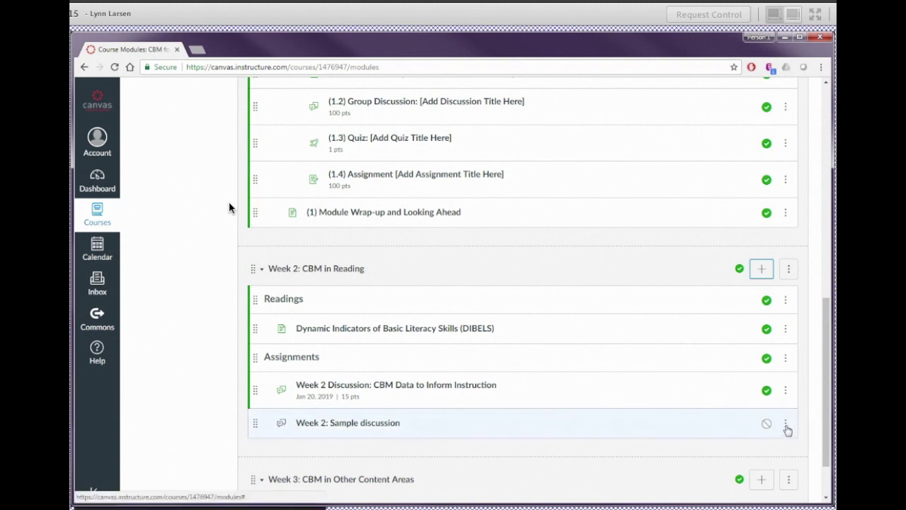
Edit the "Week 2: Sample discussion" topic to allow threaded replies and be graded, with 15 points possible
{"action": "left_click", "coordinate": [352, 424]}
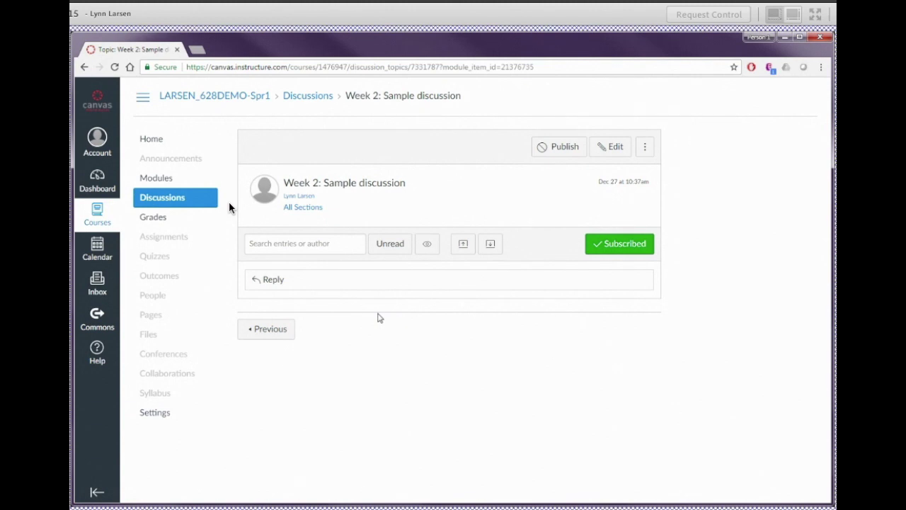
{"action": "left_click", "coordinate": [614, 147]}
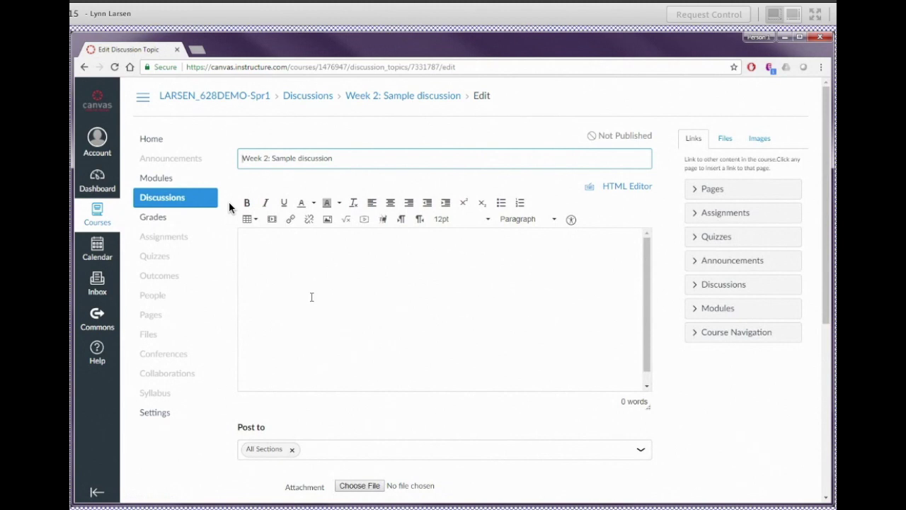
{"action": "scroll", "coordinate": [222, 313], "scroll_direction": "down", "scroll_amount": 3}
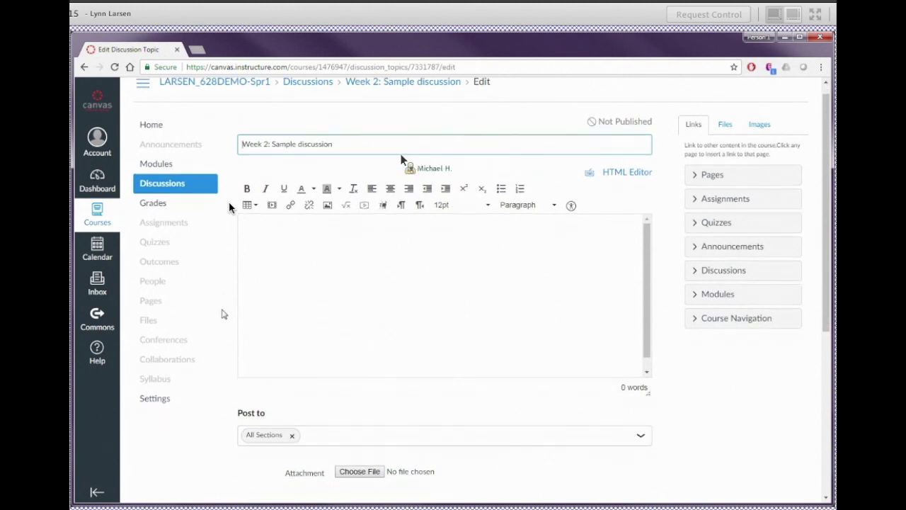
{"action": "scroll", "coordinate": [231, 320], "scroll_direction": "down", "scroll_amount": 2}
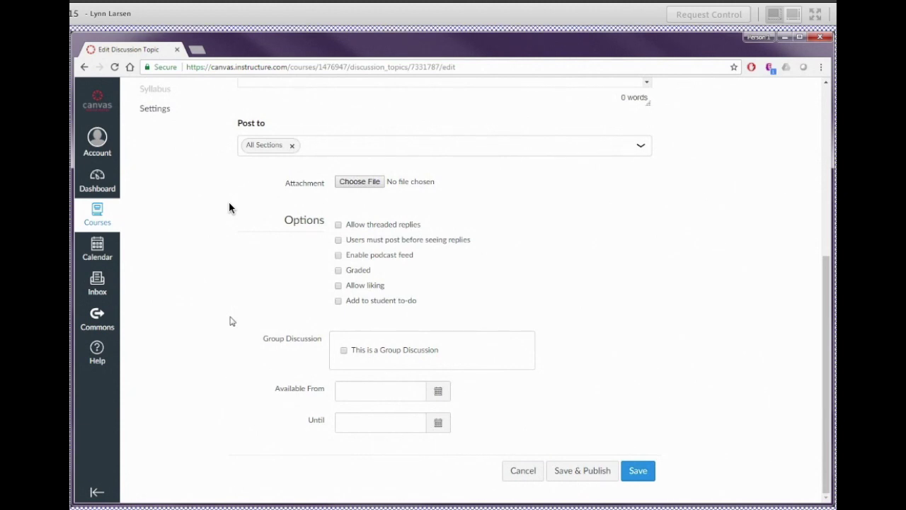
{"action": "left_click", "coordinate": [338, 225]}
{"action": "left_click", "coordinate": [338, 270]}
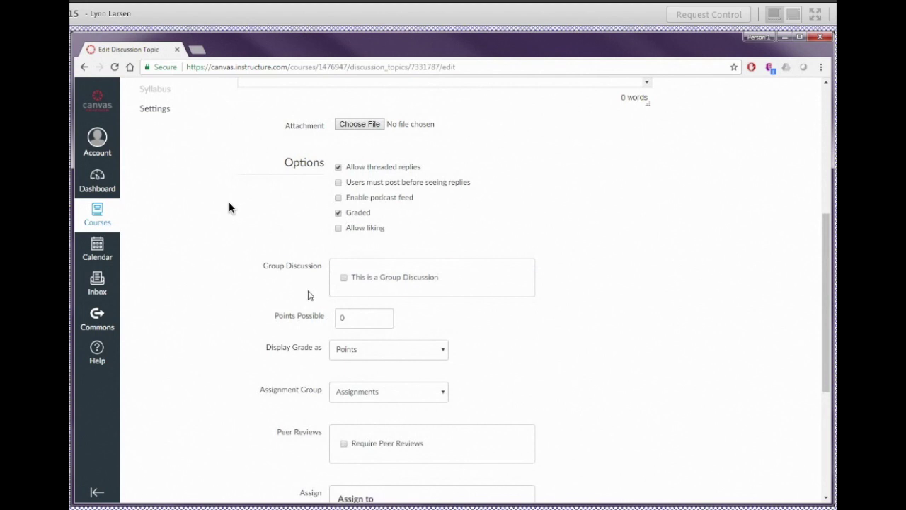
{"action": "double_click", "coordinate": [343, 318]}
{"action": "type", "text": "15"}
Review the blank description area, save and publish the sample discussion, and return to the course's Modules page
{"action": "scroll", "coordinate": [492, 305], "scroll_direction": "up", "scroll_amount": 3}
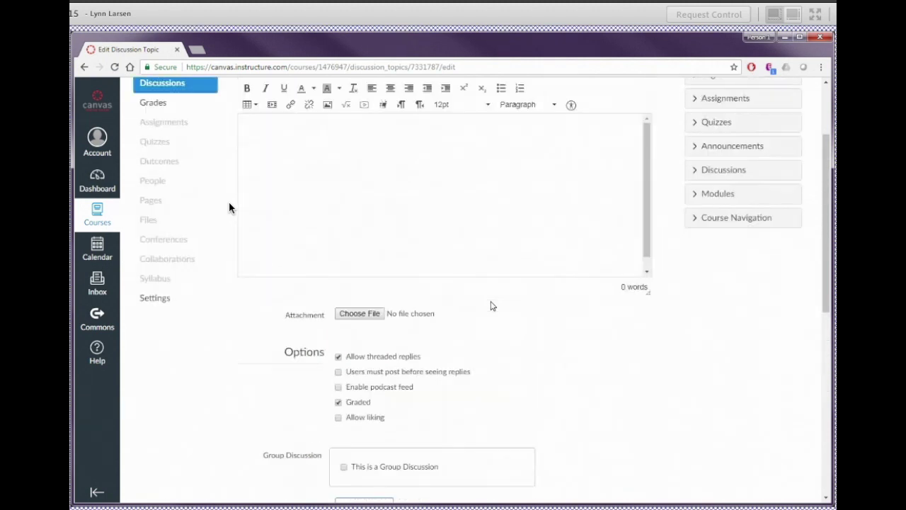
{"action": "scroll", "coordinate": [489, 302], "scroll_direction": "up", "scroll_amount": 2}
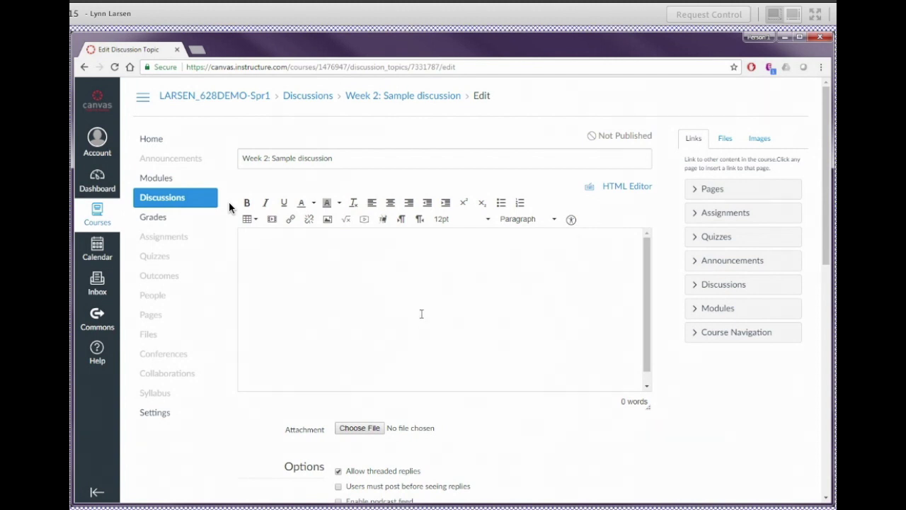
{"action": "left_click", "coordinate": [367, 248]}
{"action": "scroll", "coordinate": [730, 435], "scroll_direction": "down", "scroll_amount": 3}
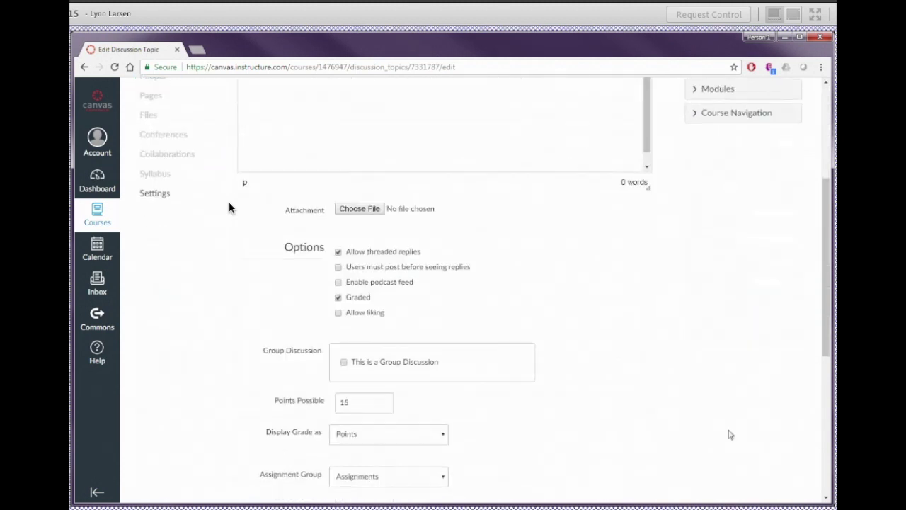
{"action": "scroll", "coordinate": [731, 435], "scroll_direction": "down", "scroll_amount": 5}
{"action": "left_click", "coordinate": [576, 475]}
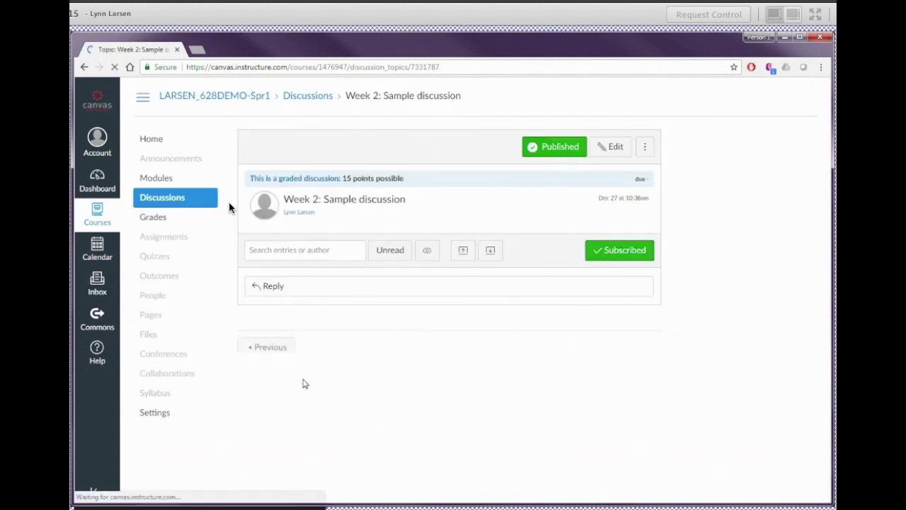
{"action": "left_click", "coordinate": [151, 181]}
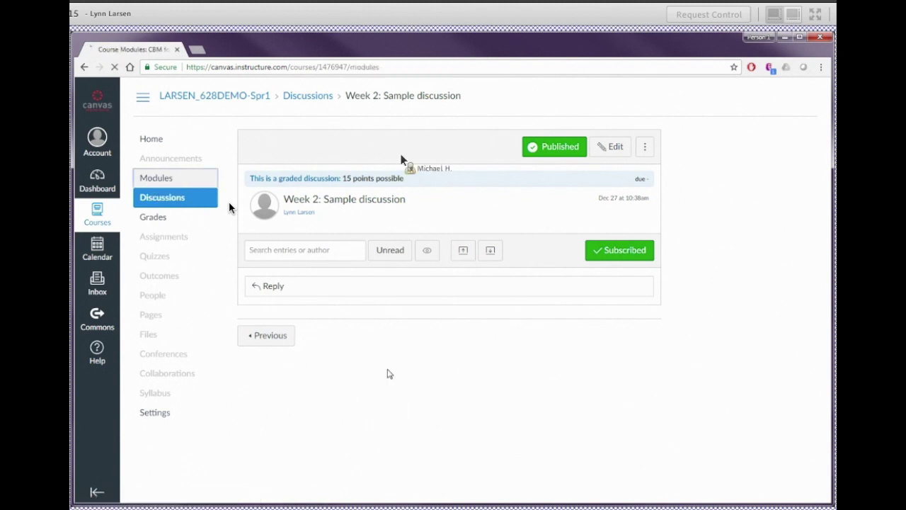